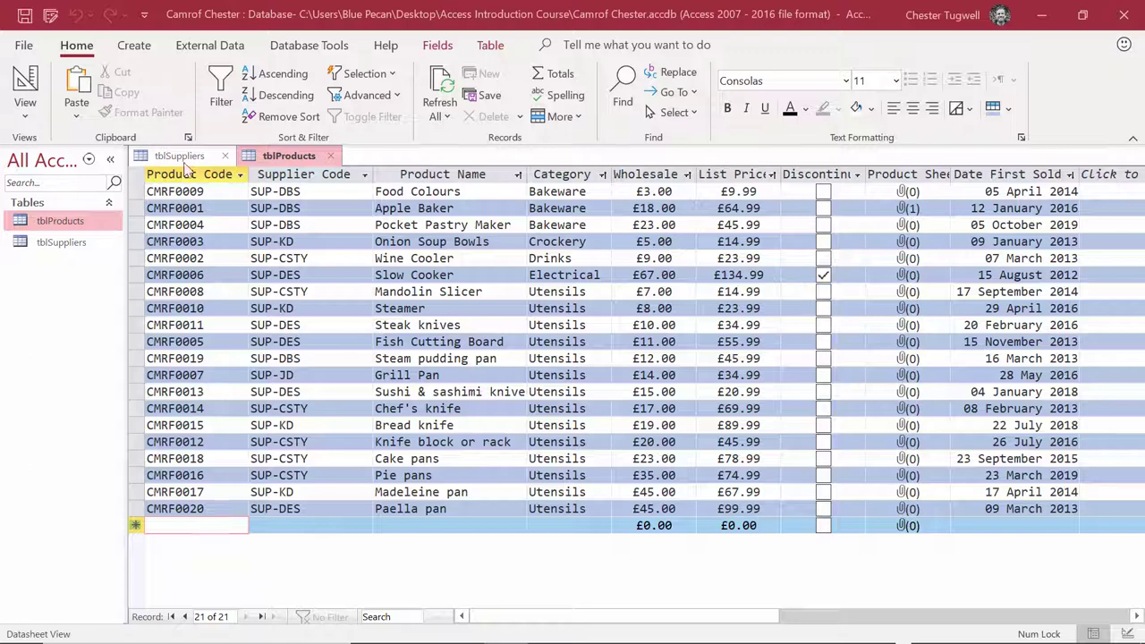
- Add a new record at the end of tblProducts with the product code CMRF0021
left_click(181, 155)
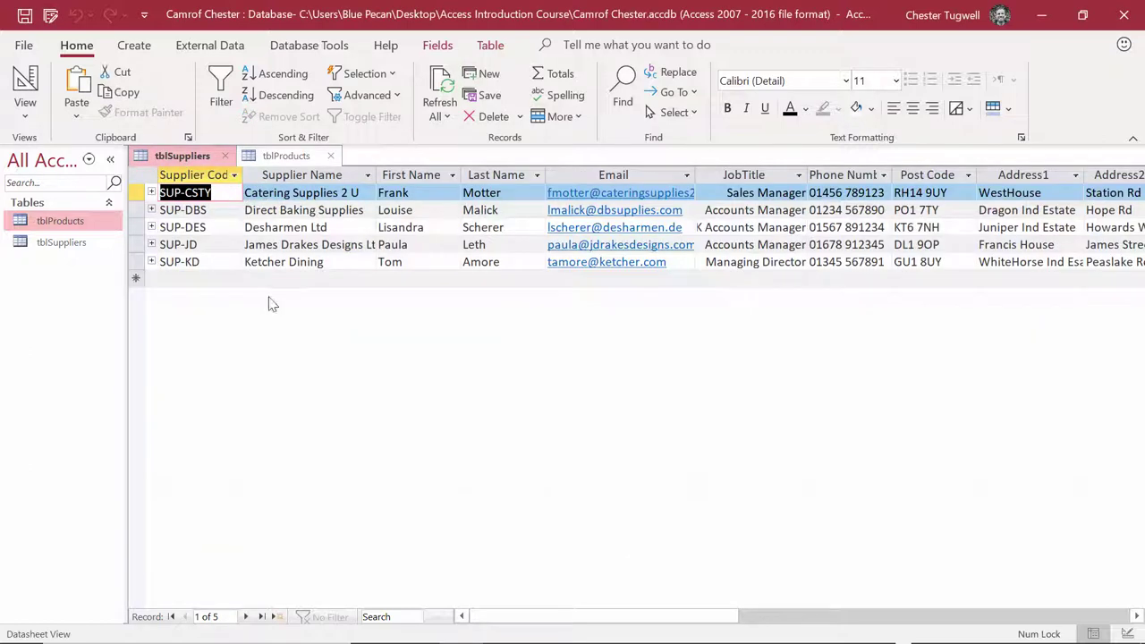
left_click(290, 156)
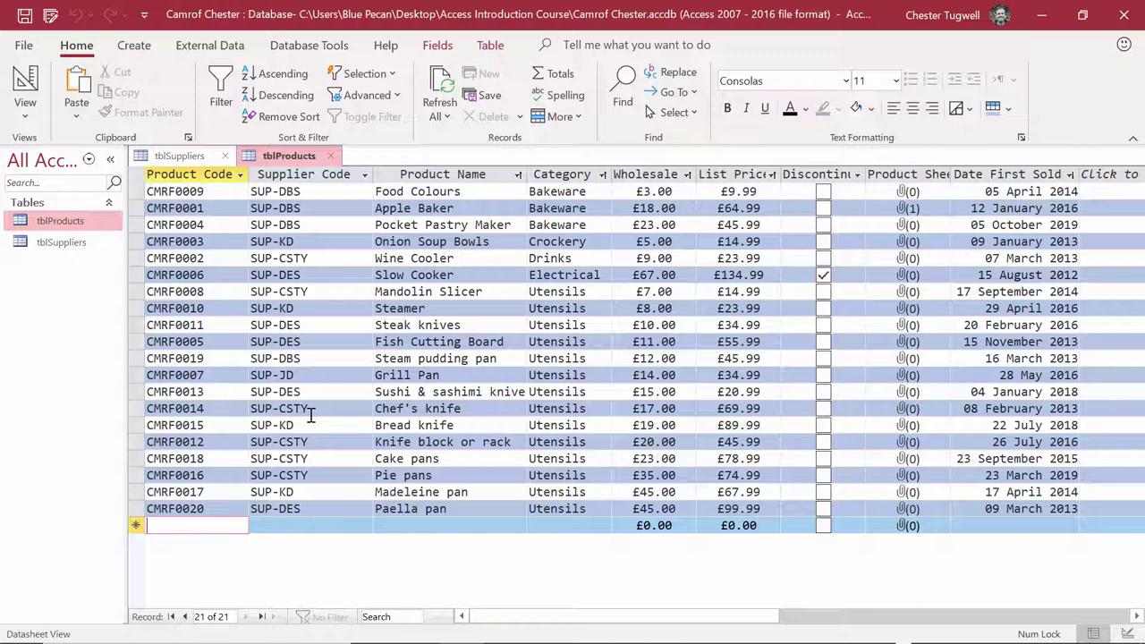
type("CM")
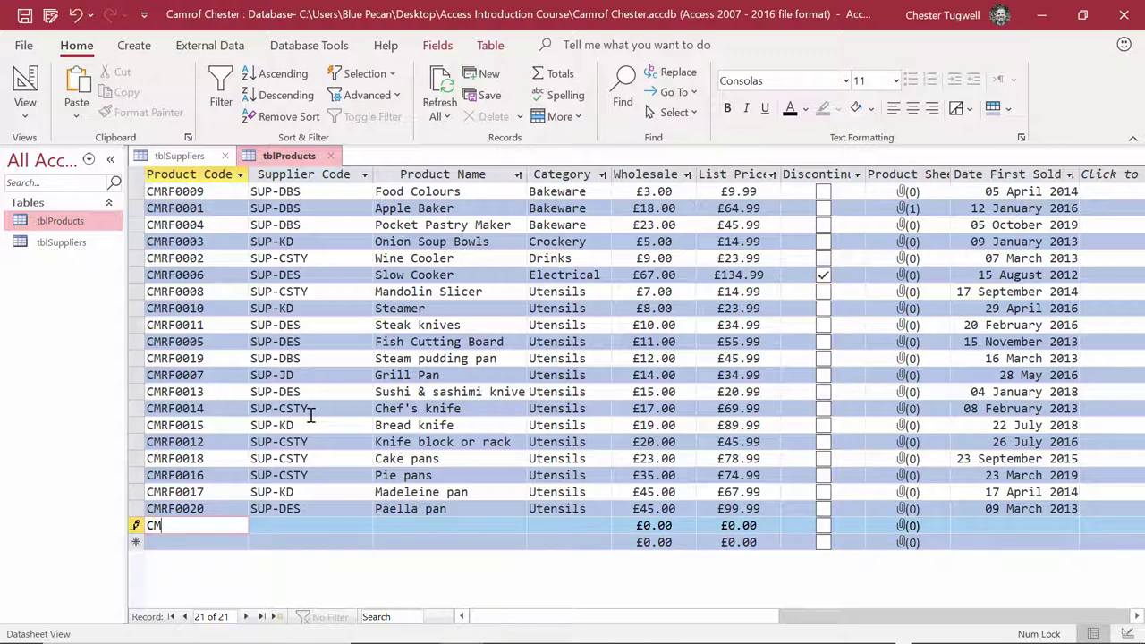
type("RF0021")
key("Tab")
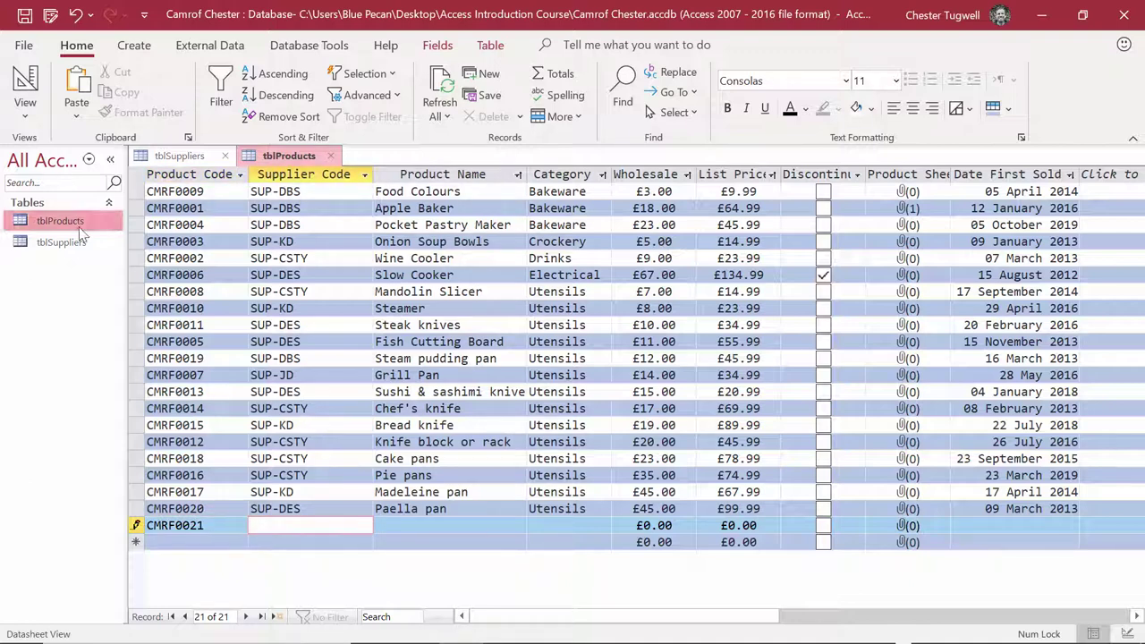
- Look up the supplier codes in tblSuppliers and return to the new product's empty Supplier Code field
double_click(61, 242)
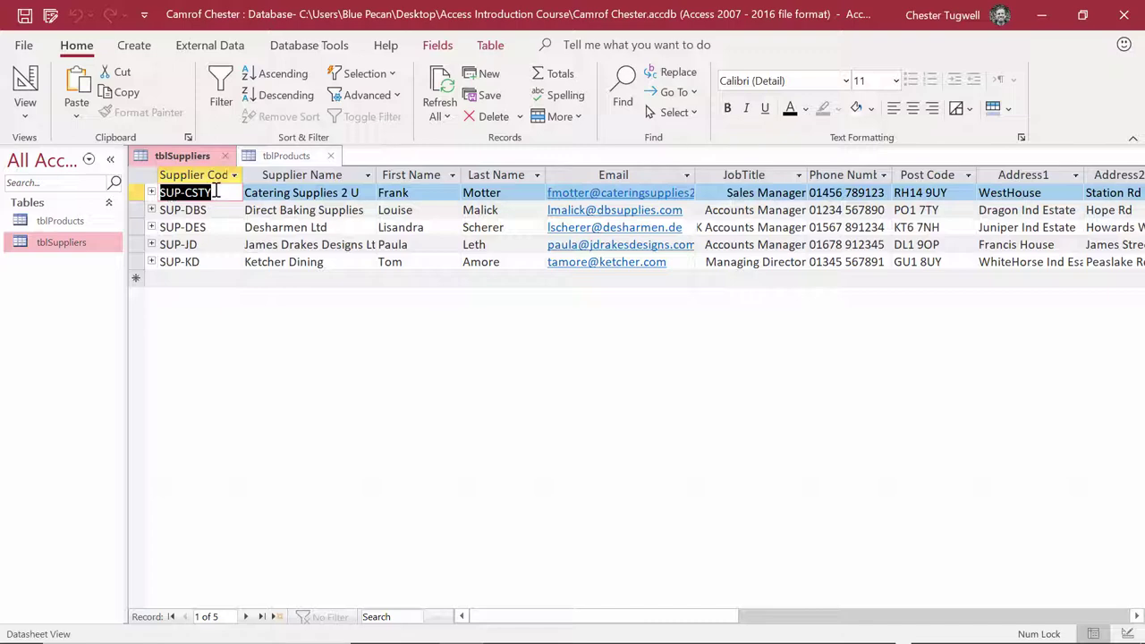
double_click(78, 222)
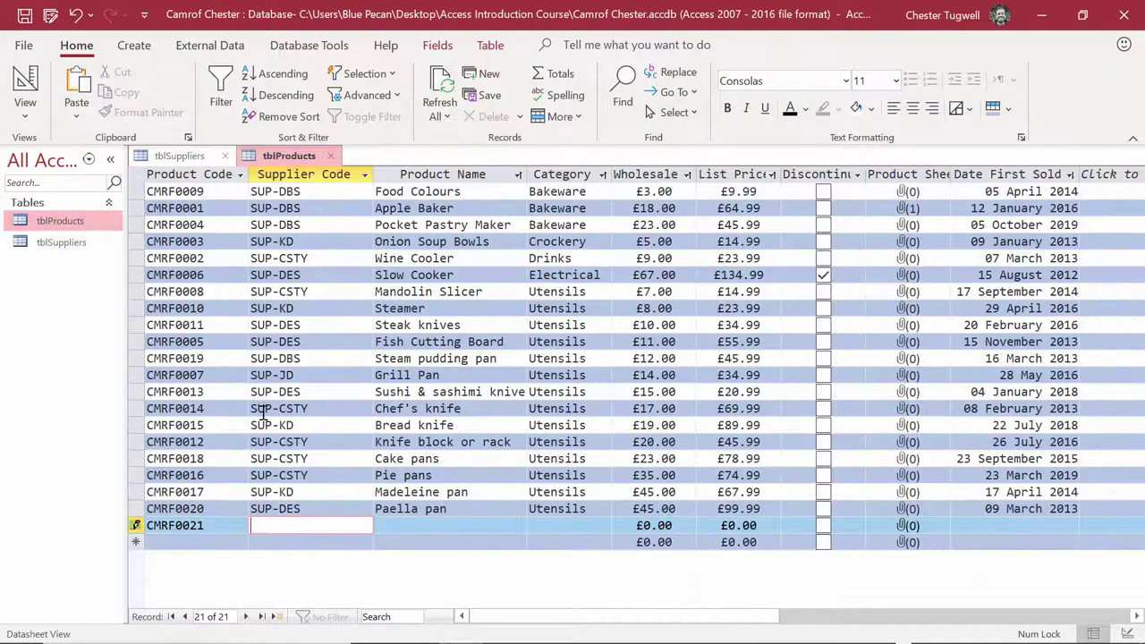
left_click(257, 527)
- Permanently delete the relationship between tblSuppliers and tblProducts, leaving the Relationships window closed
left_click(304, 55)
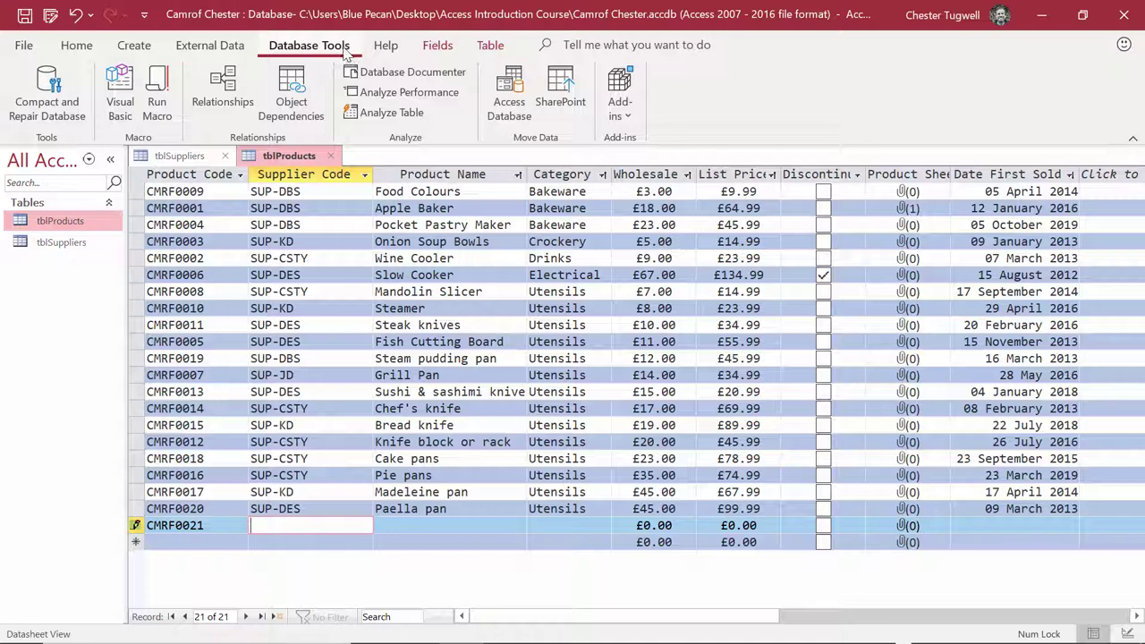
left_click(223, 89)
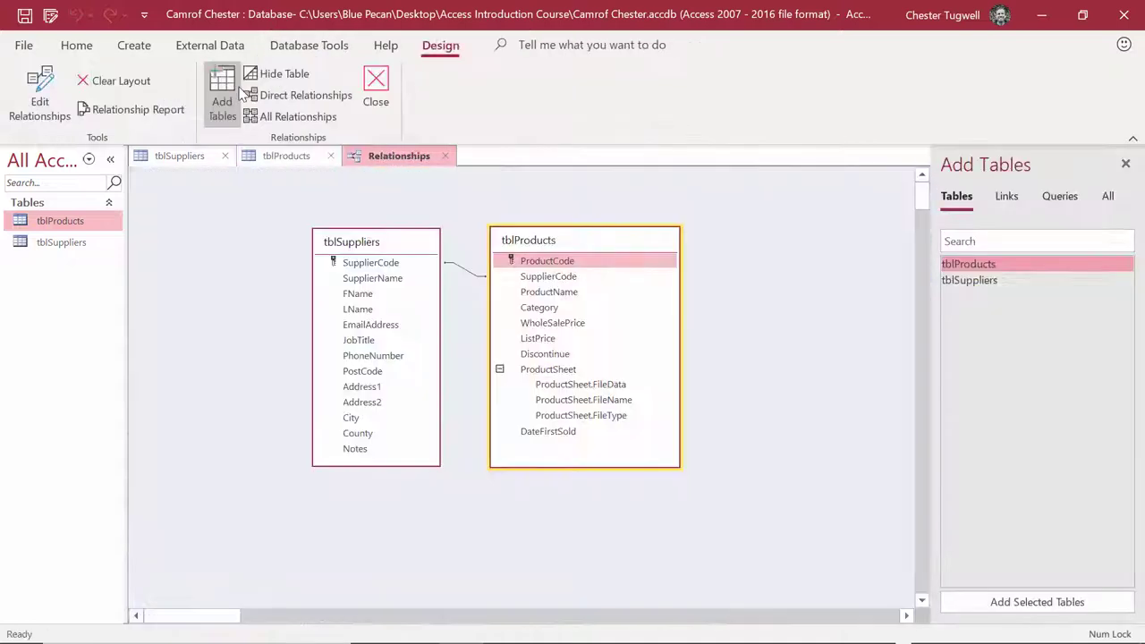
left_click(461, 273)
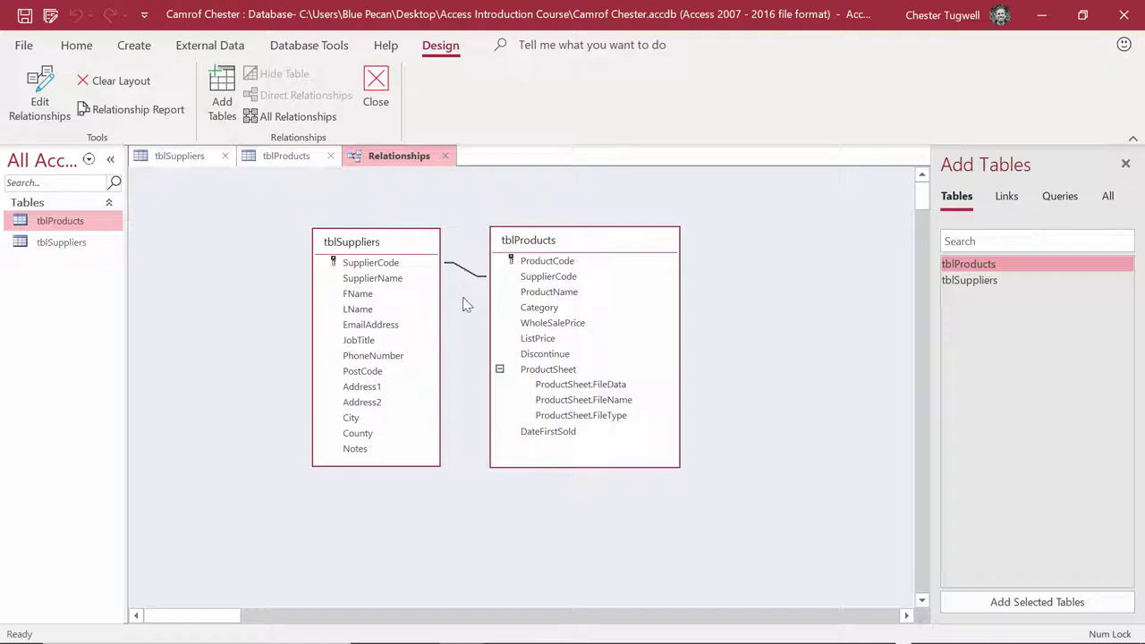
key("Delete")
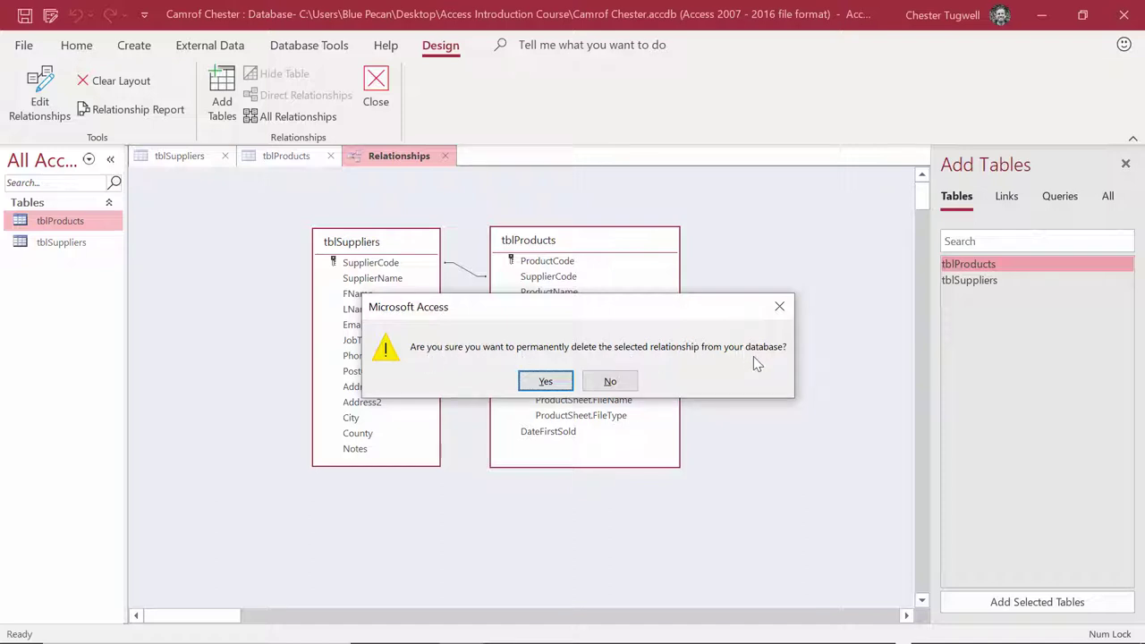
left_click(546, 382)
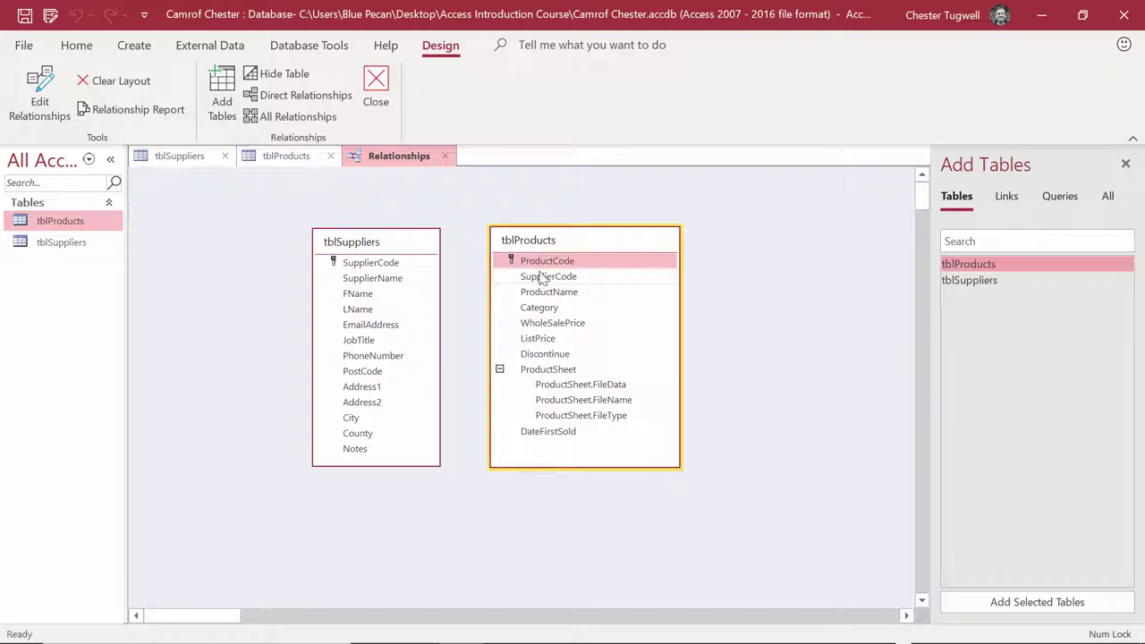
left_click(374, 109)
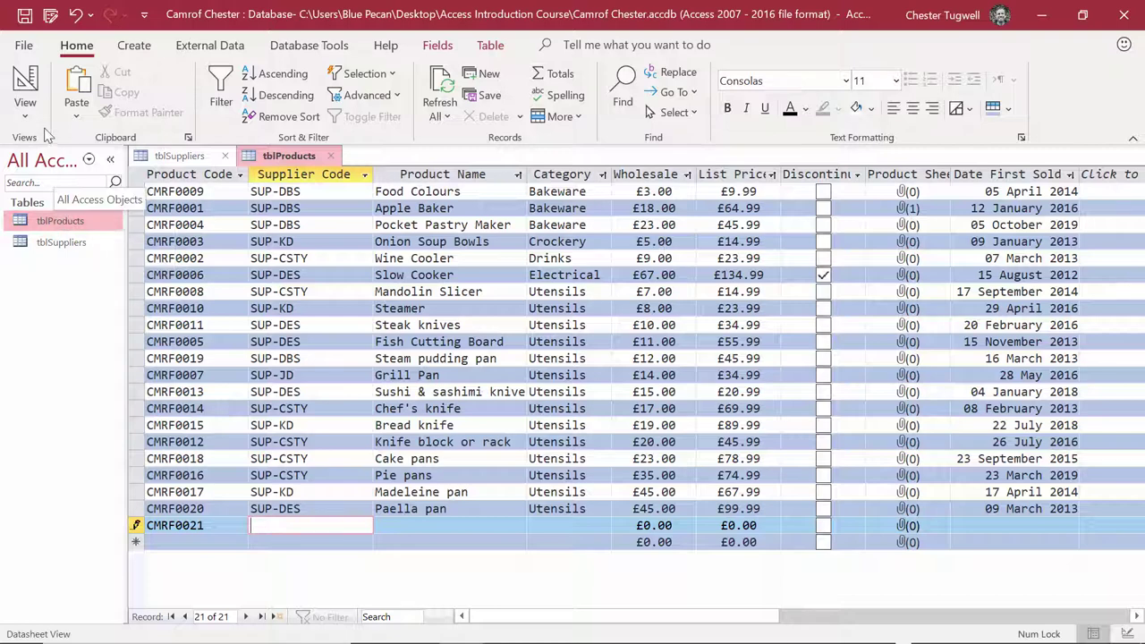
- Open tblProducts in Design View and start the Lookup Wizard as the data type for the SupplierCode field
left_click(25, 106)
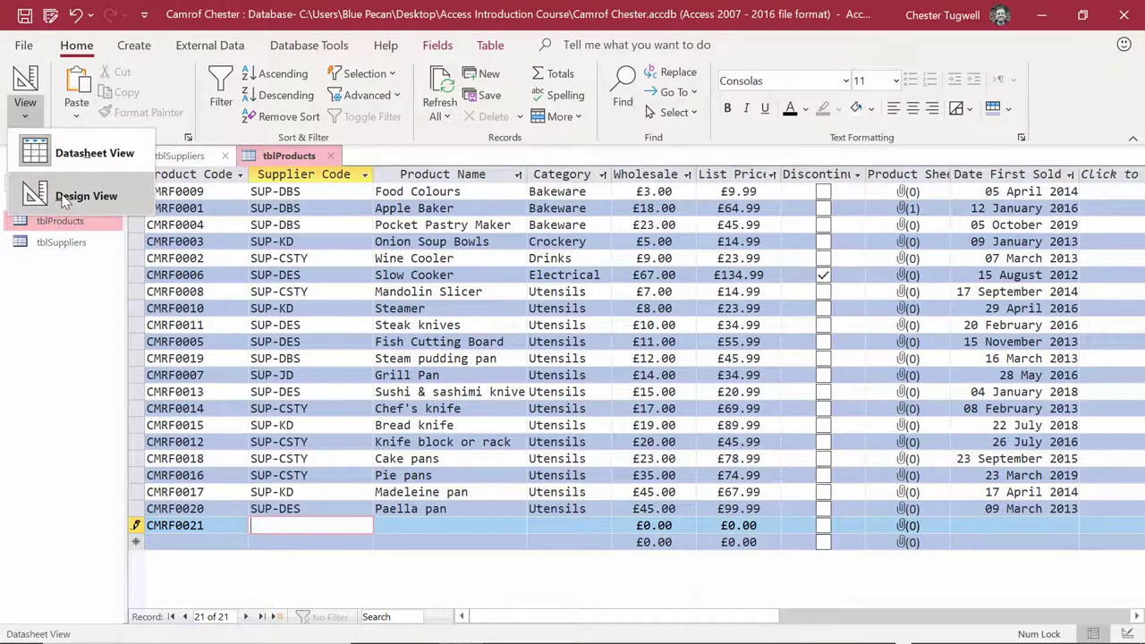
left_click(63, 202)
left_click(238, 216)
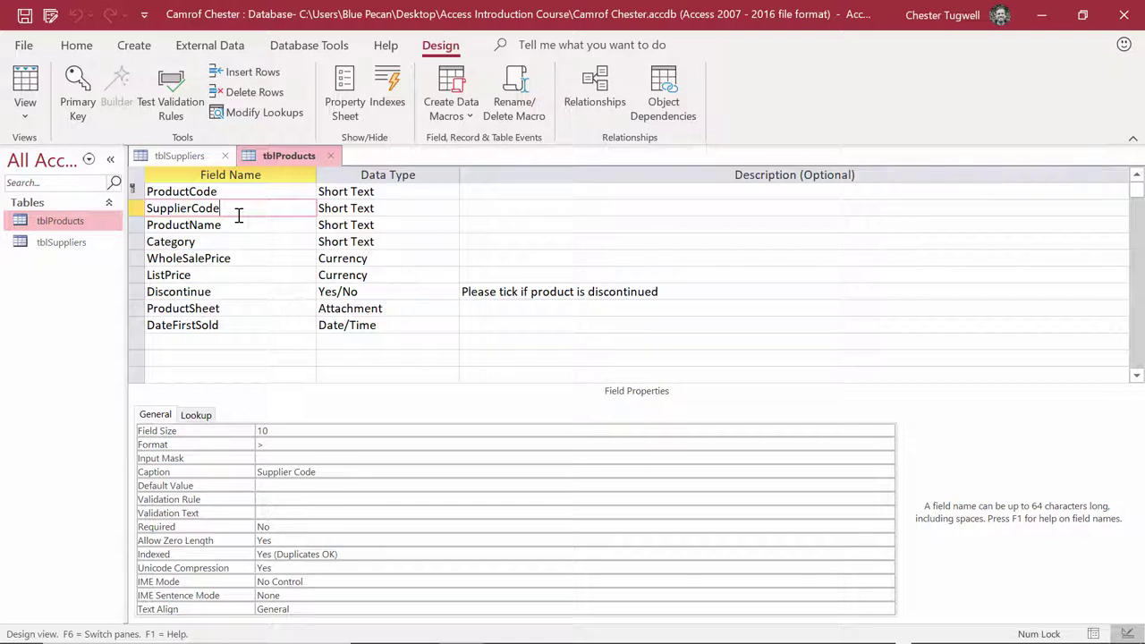
left_click(417, 210)
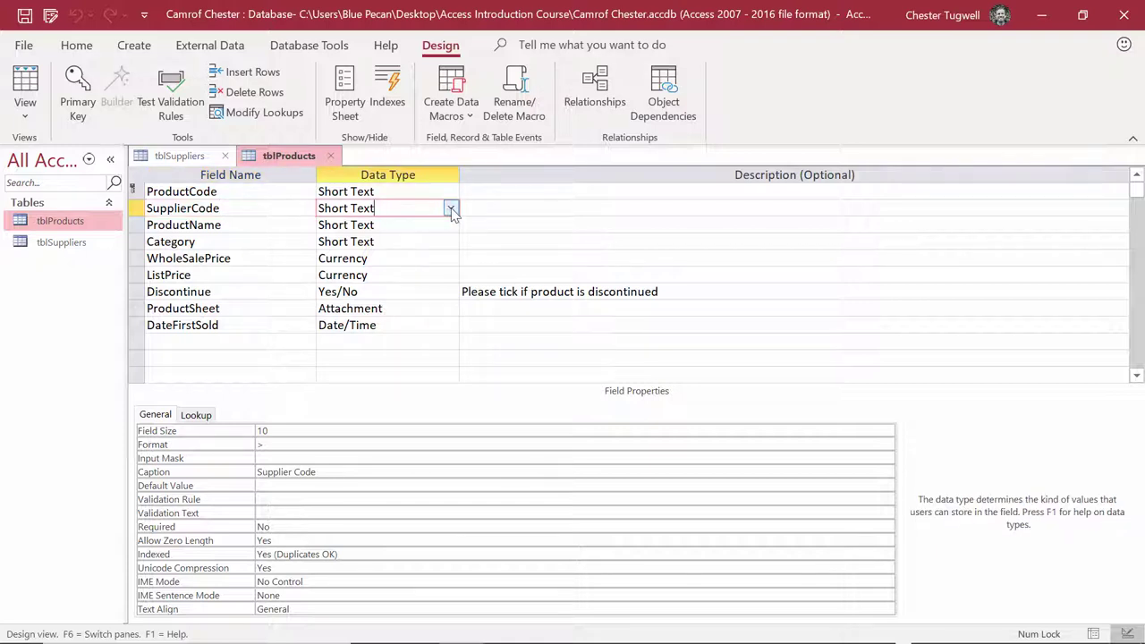
left_click(452, 209)
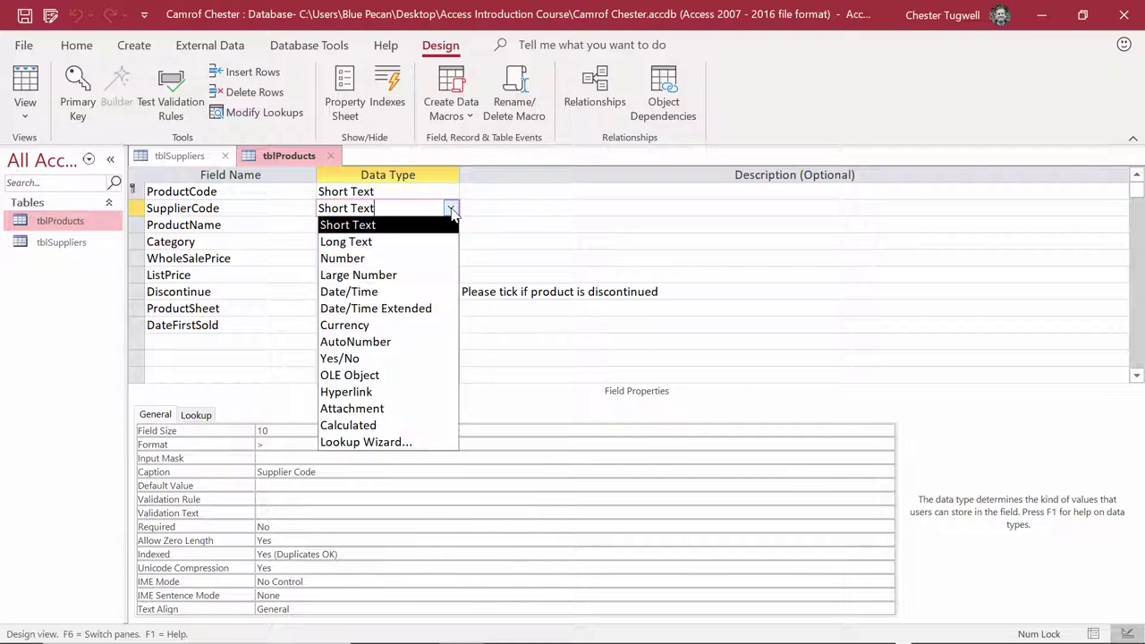
left_click(383, 442)
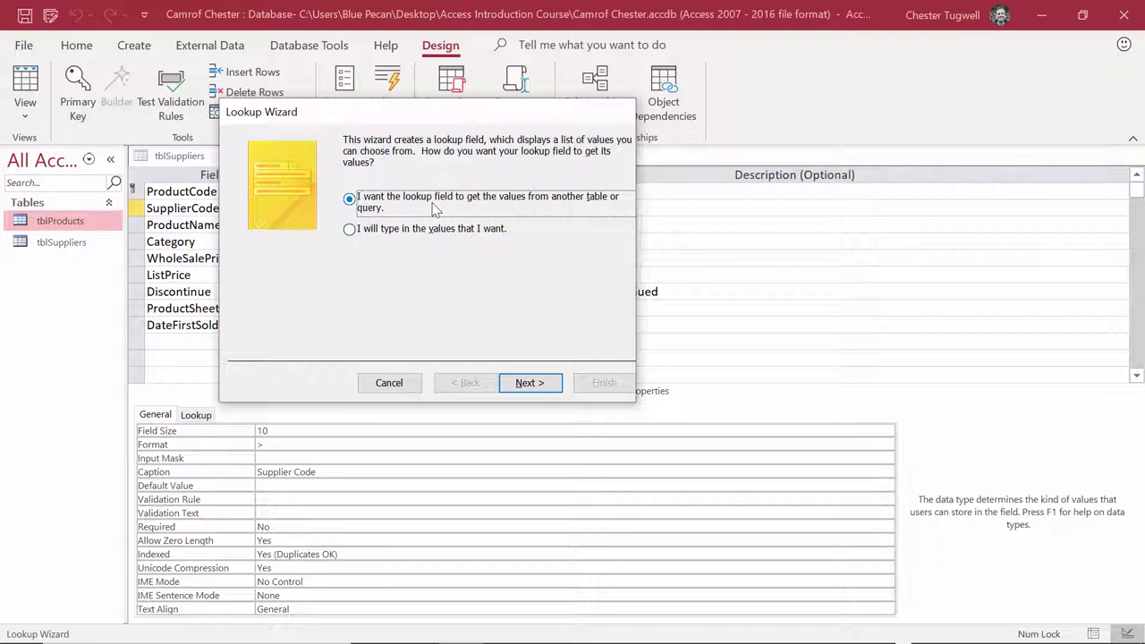
- Have the lookup get its values from another table, using tblSuppliers with only the SupplierName field
left_click(537, 385)
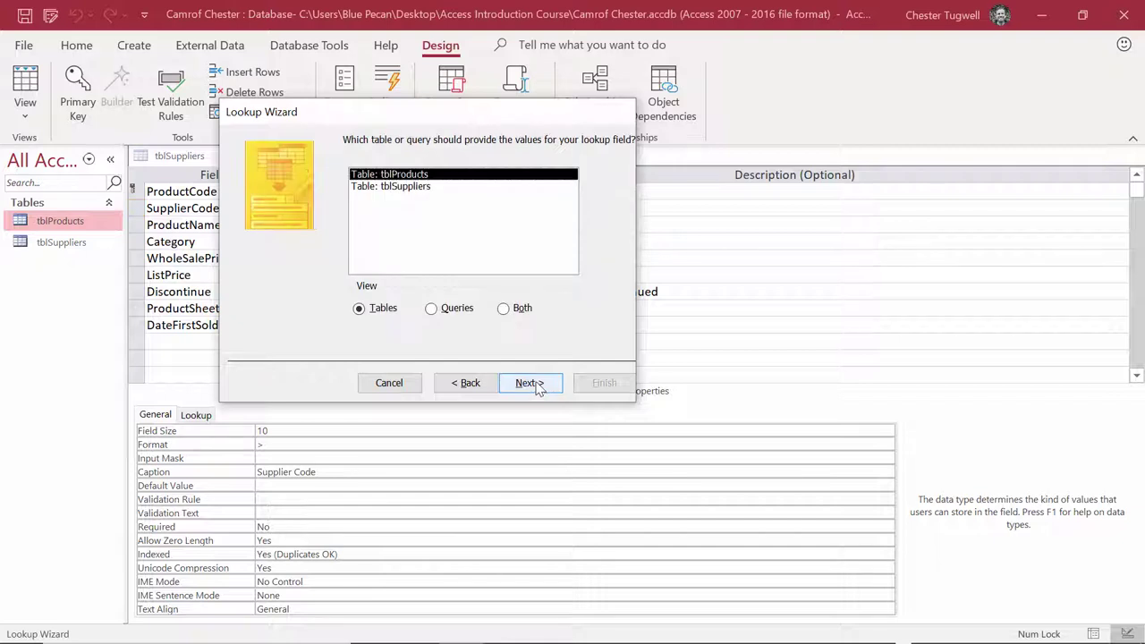
left_click(418, 188)
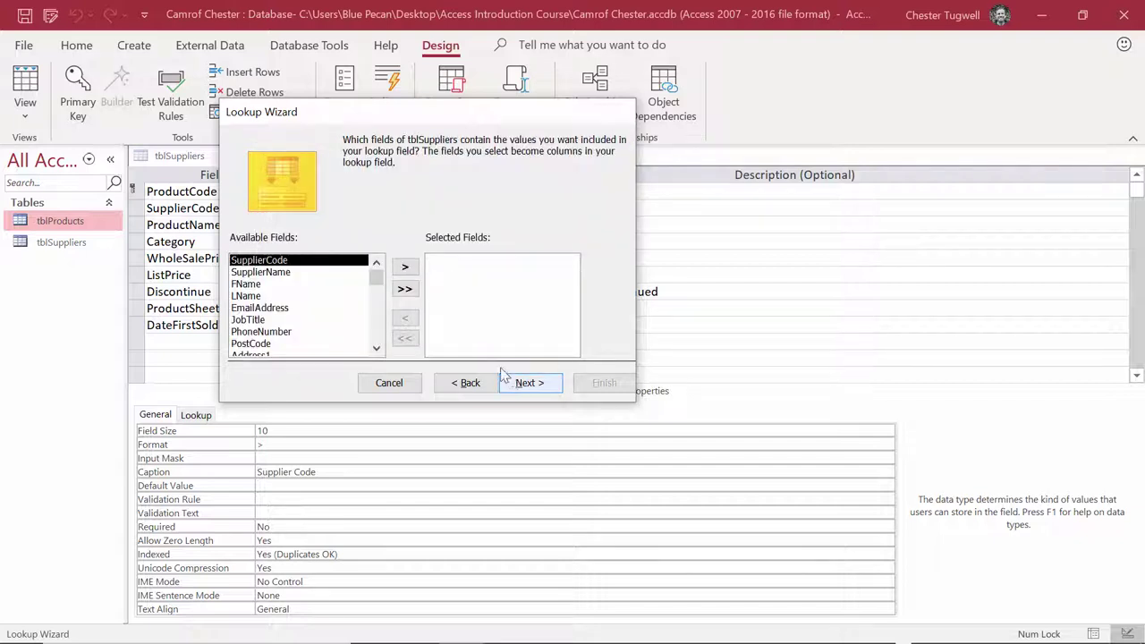
left_click(264, 273)
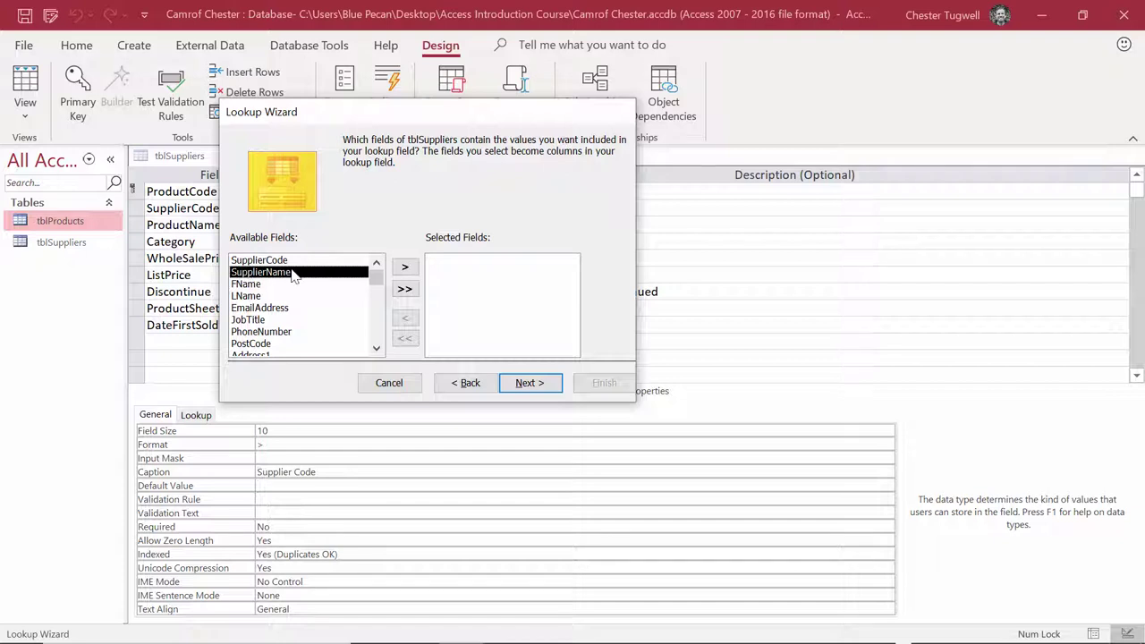
left_click(404, 269)
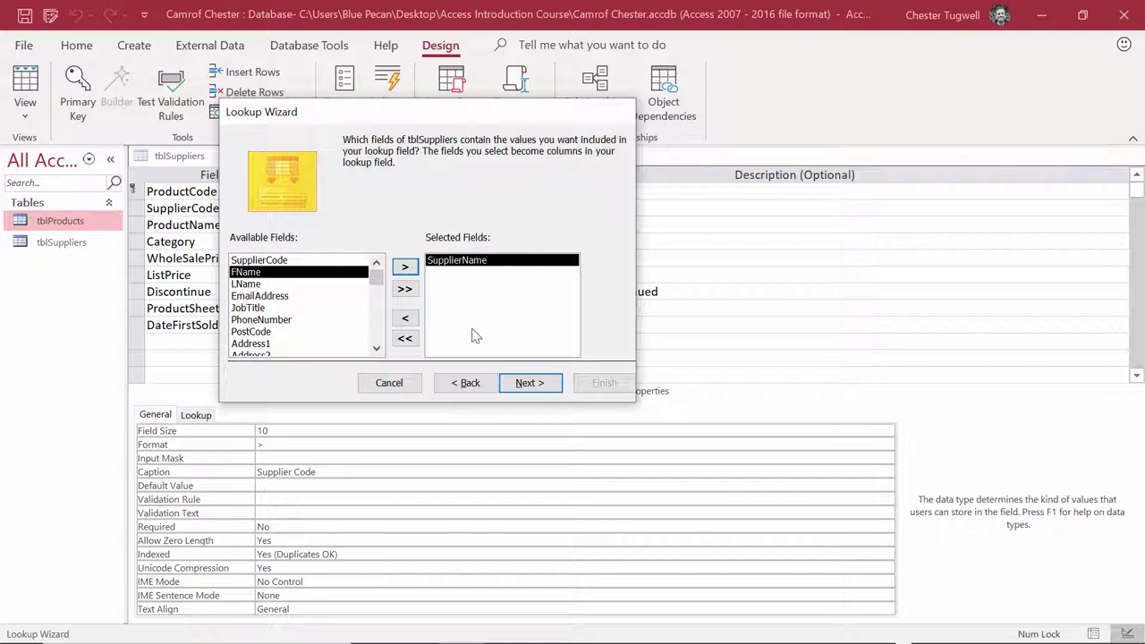
left_click(538, 388)
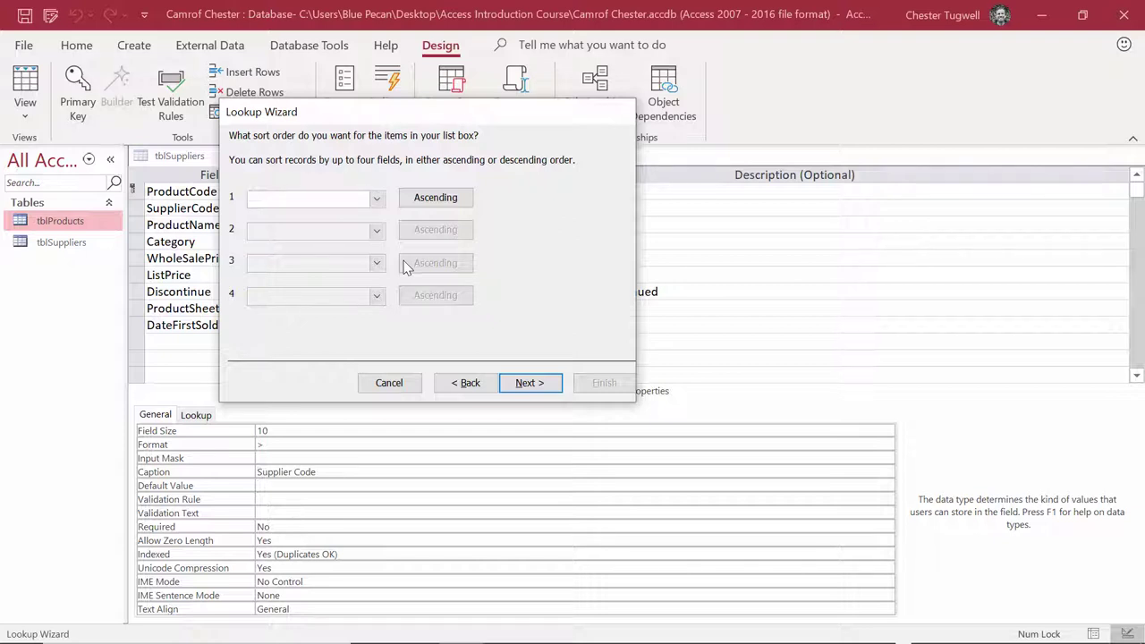
- Sort the lookup list by SupplierName in ascending order
left_click(377, 199)
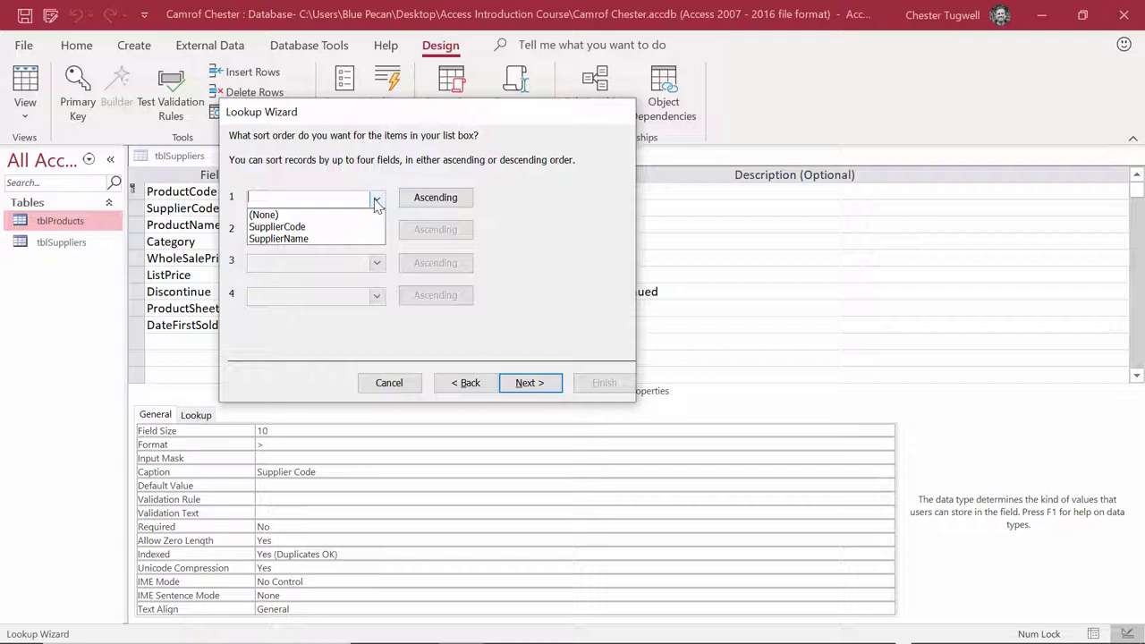
left_click(281, 238)
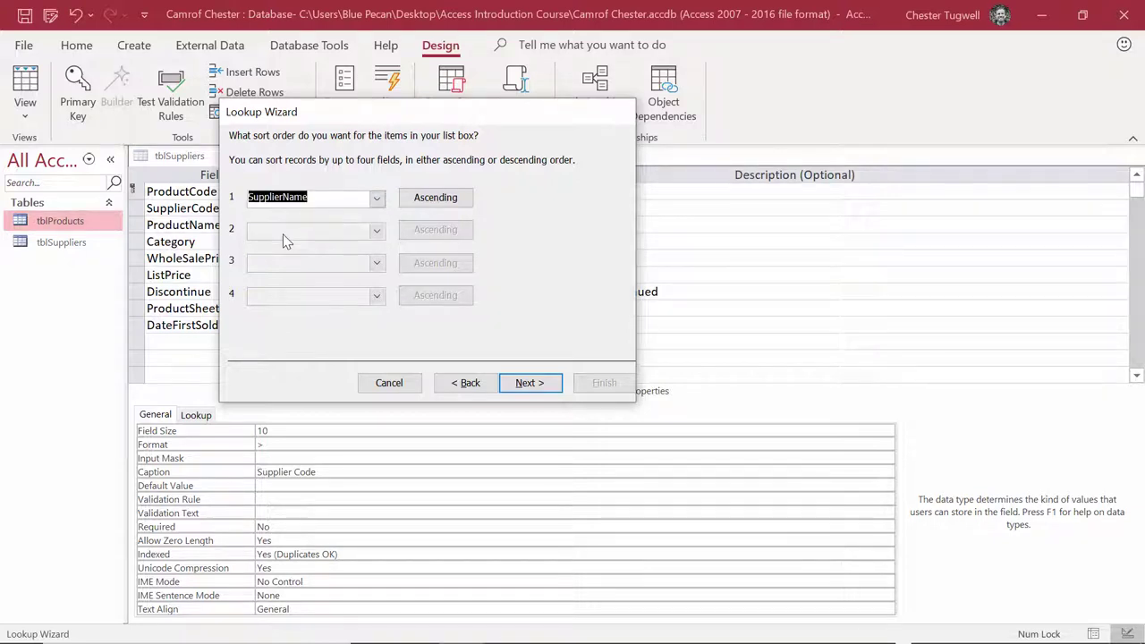
left_click(453, 198)
left_click(454, 199)
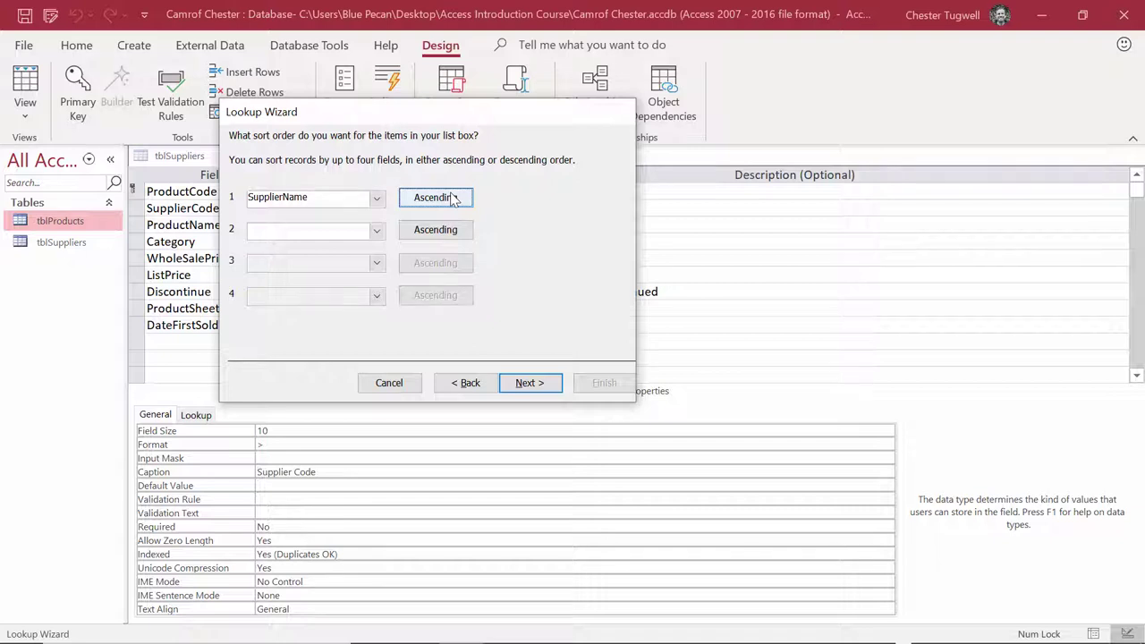
left_click(526, 387)
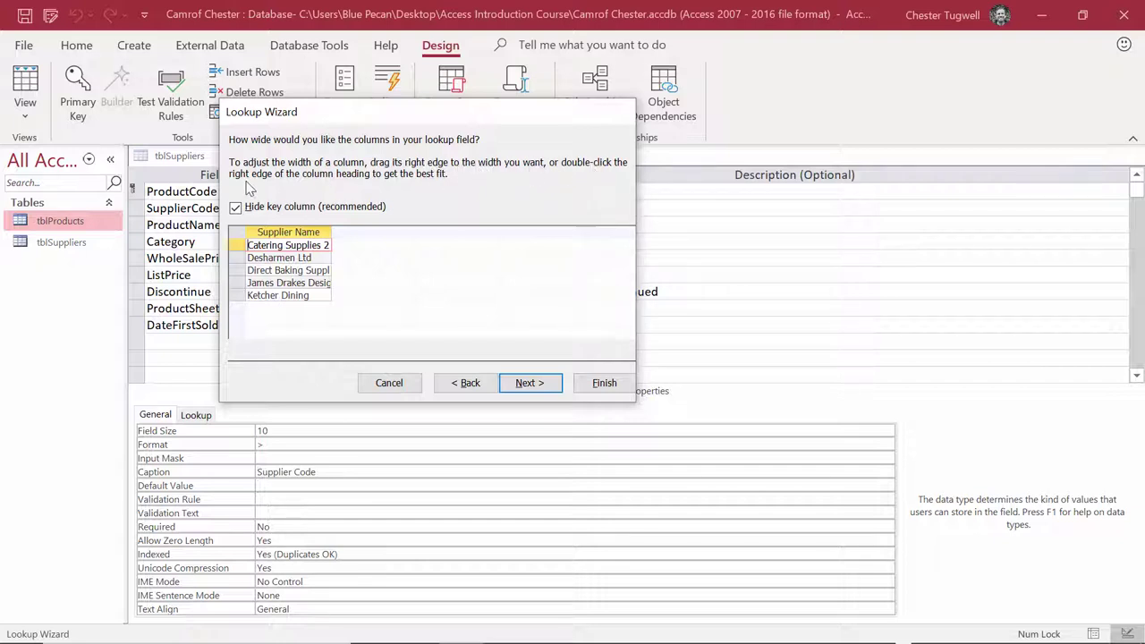
- Fit the Supplier Name lookup column to its contents and keep the key column hidden
double_click(332, 232)
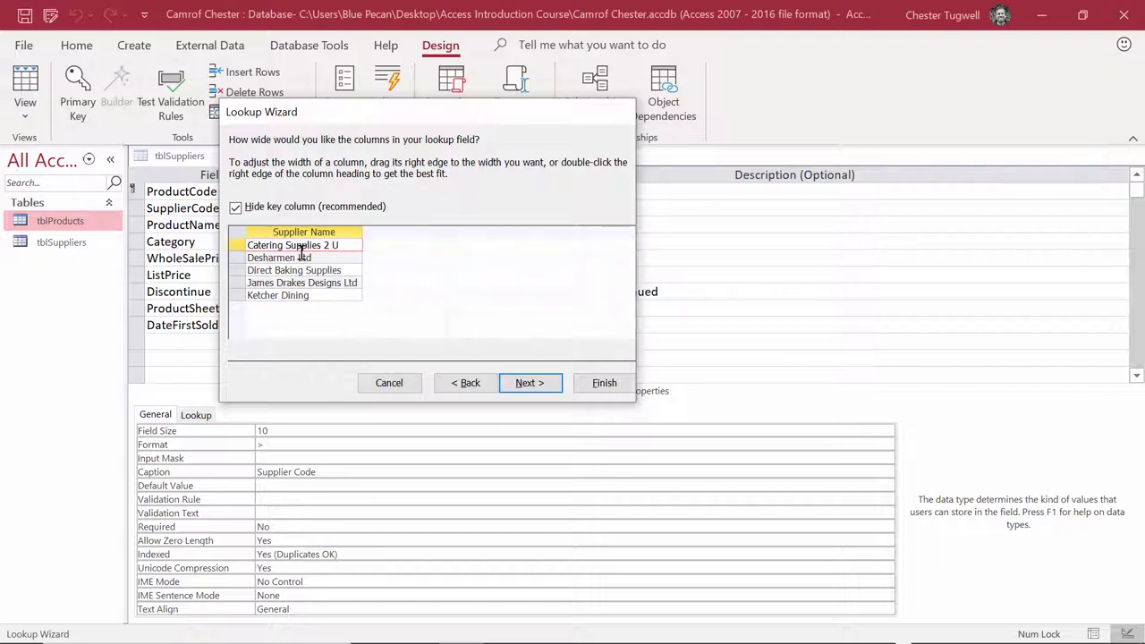
left_click(236, 209)
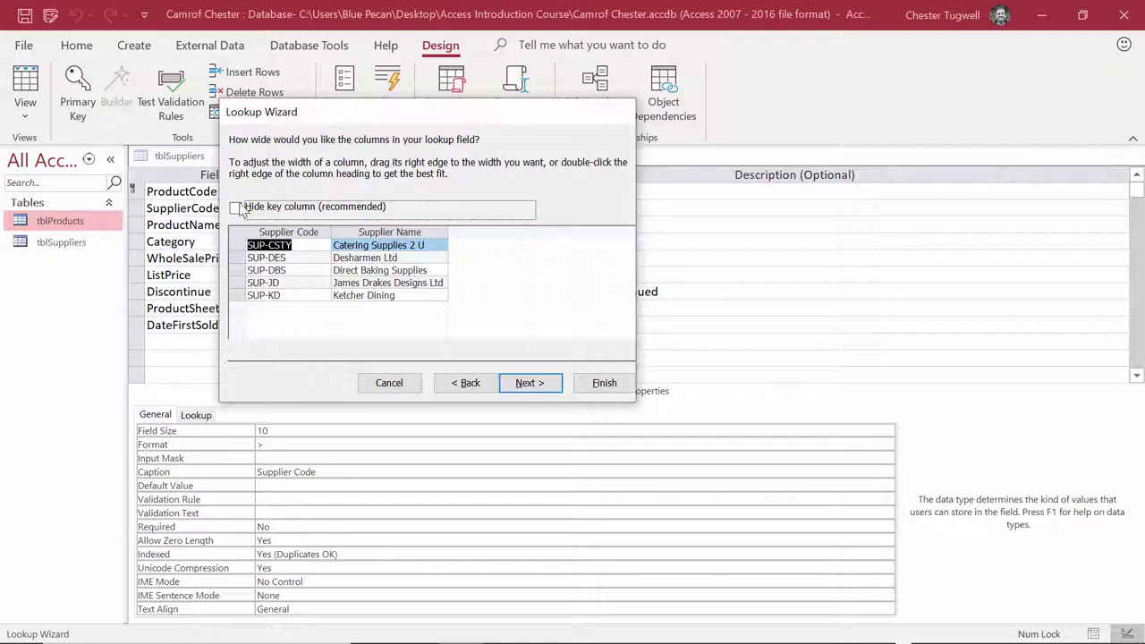
left_click(236, 210)
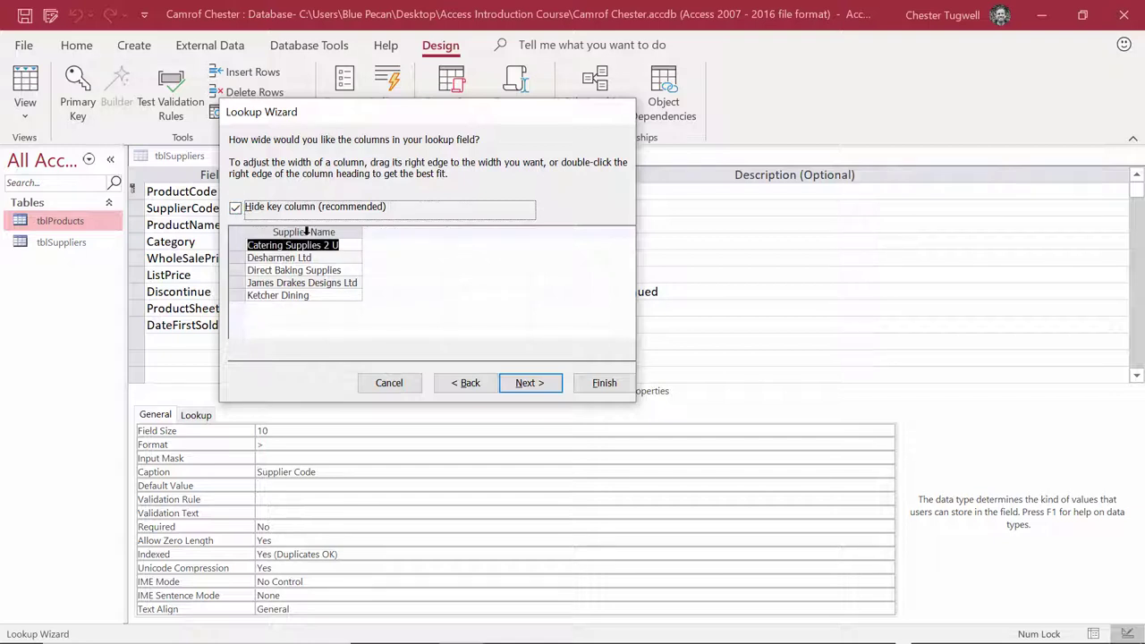
- Finish the lookup field with the label SupplierCode, without data integrity or multiple values, and save the table
left_click(526, 383)
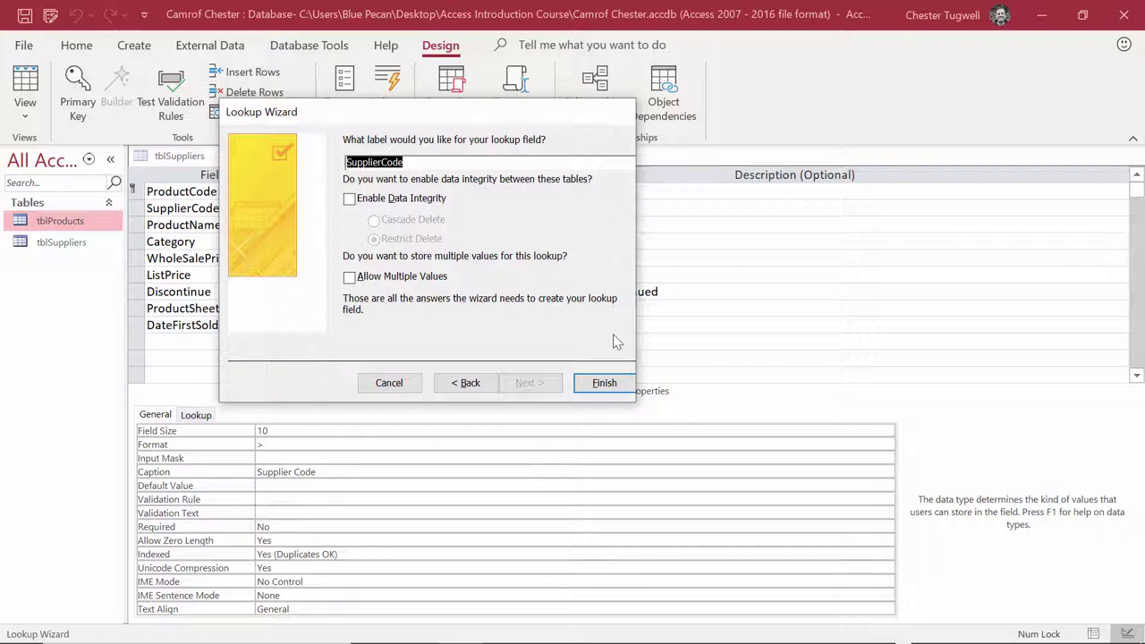
left_click(602, 388)
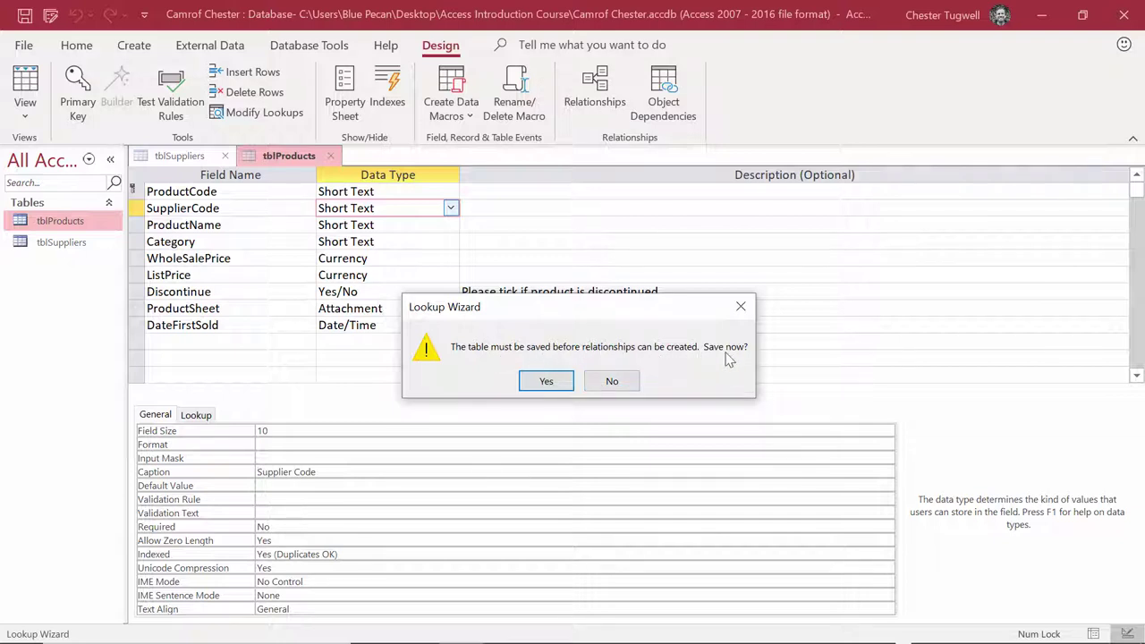
left_click(549, 381)
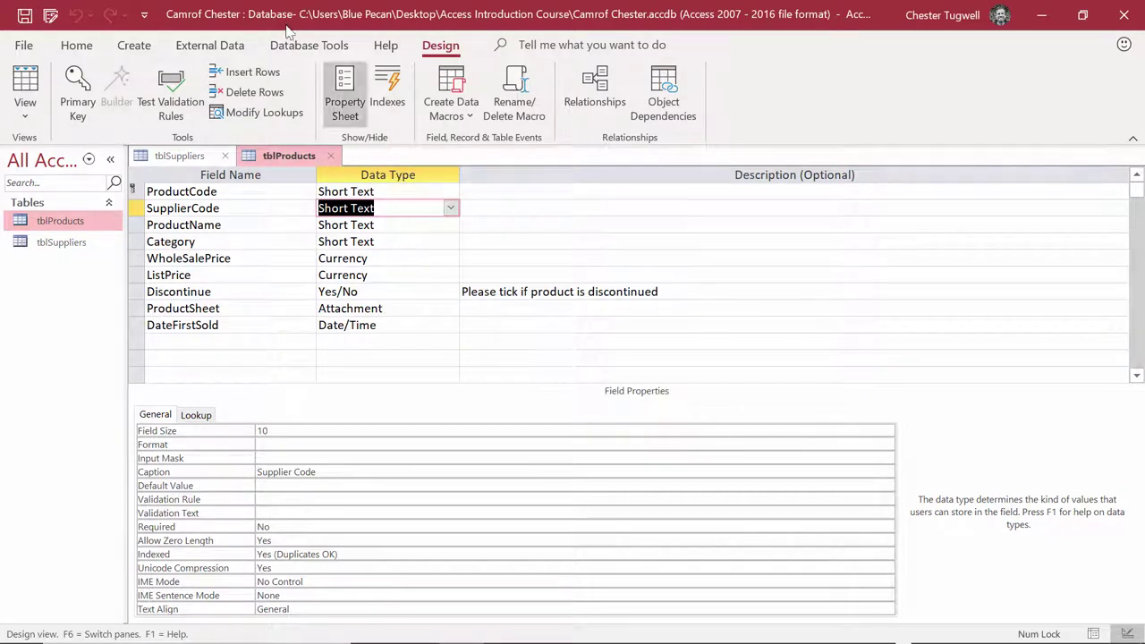
- Check the relationship between tblSuppliers and tblProducts in the Relationships window, and close it
left_click(300, 52)
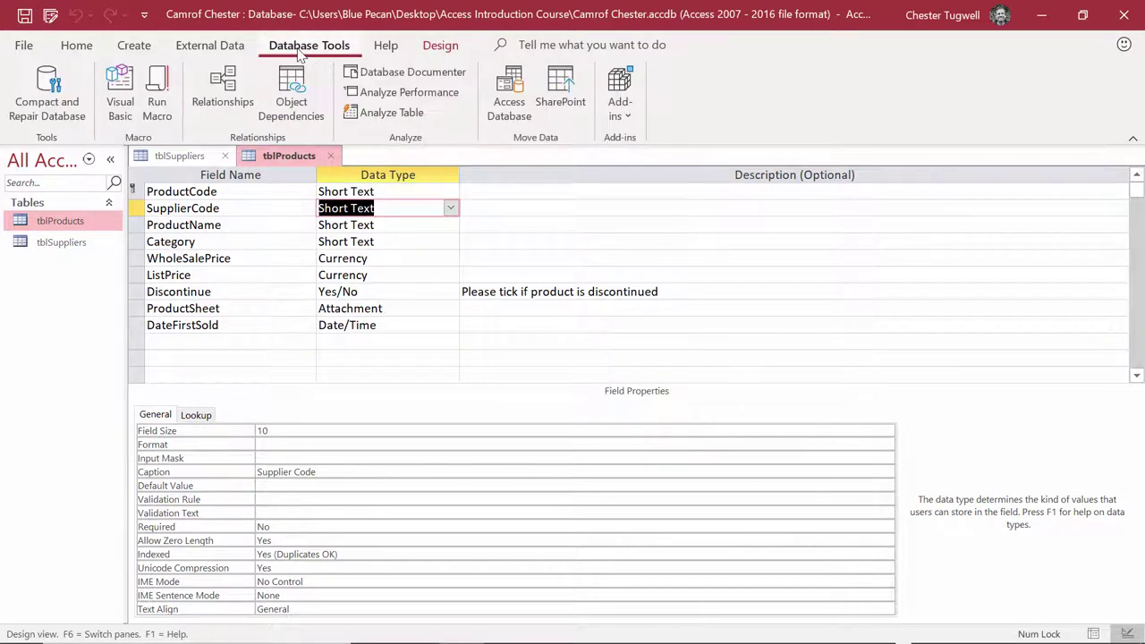
left_click(221, 94)
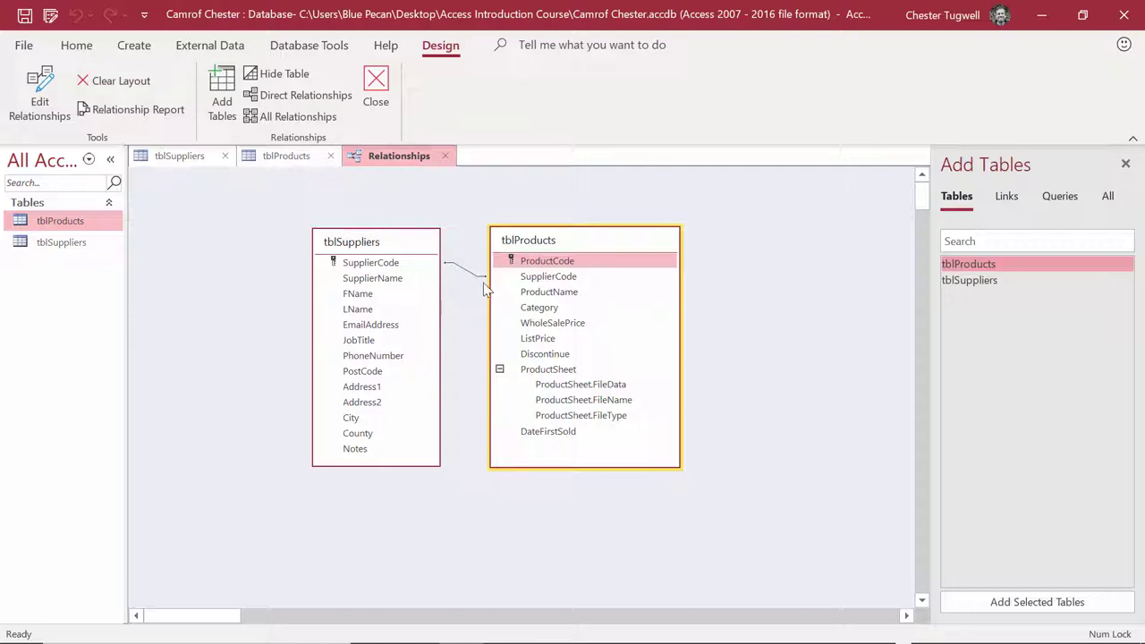
left_click(372, 98)
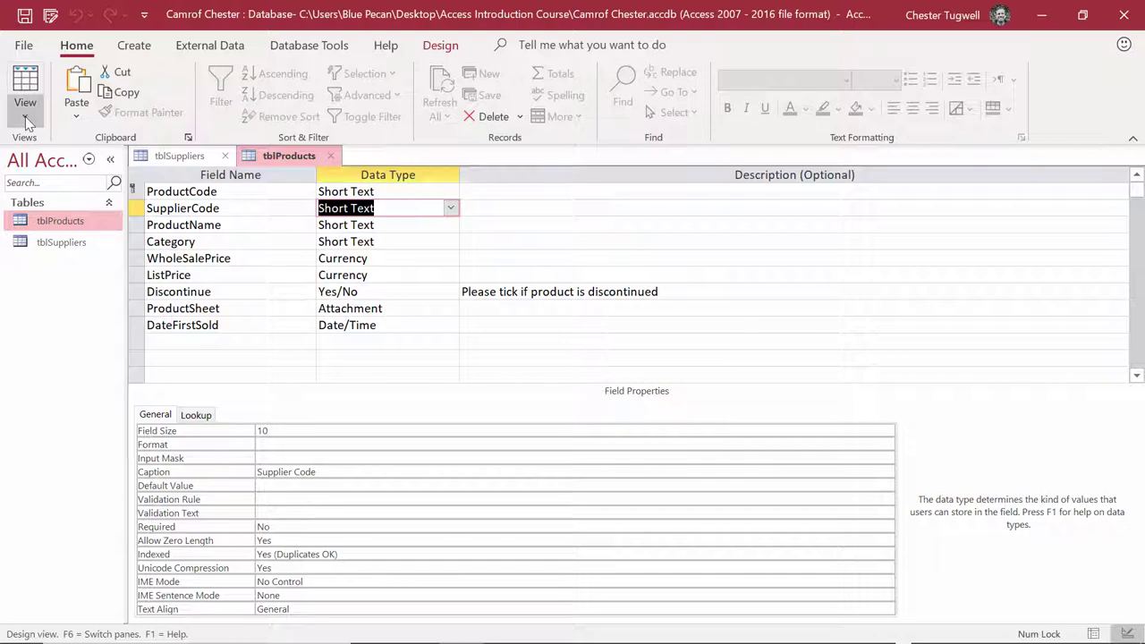
- Show tblProducts as a datasheet and choose Catering Supplies 2 U from the supplier lookup for product CMRF0021
left_click(25, 117)
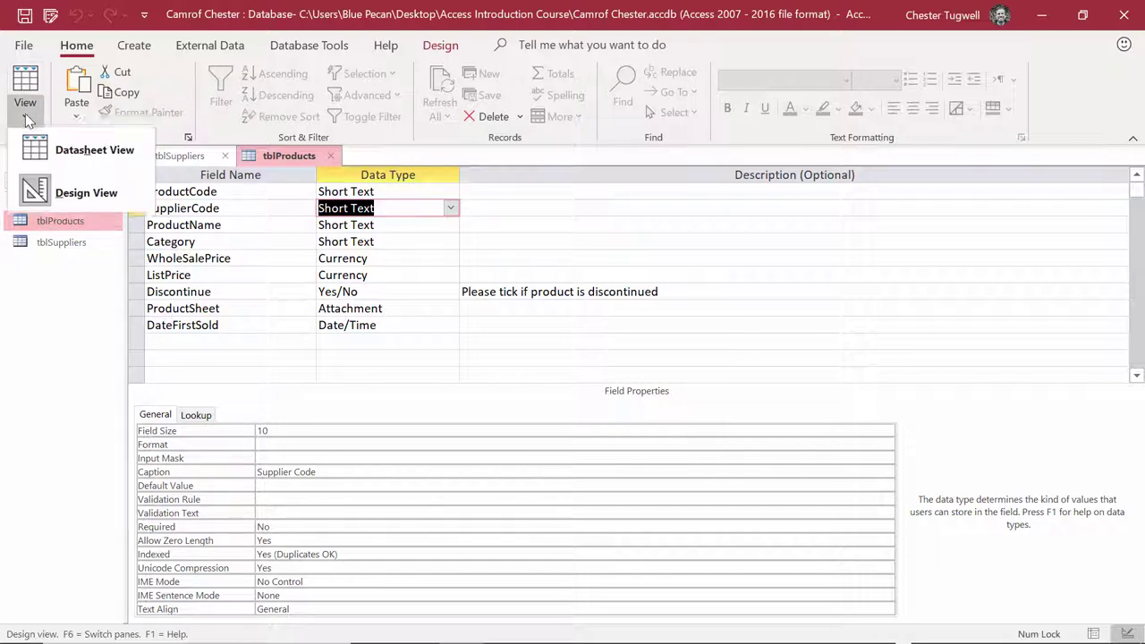
left_click(58, 149)
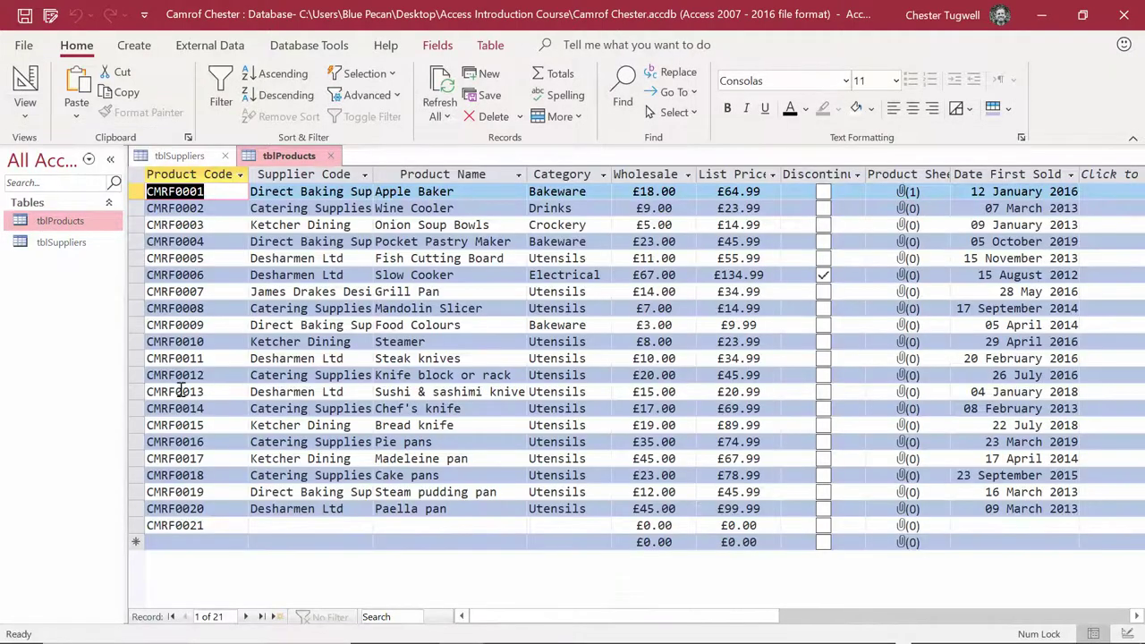
left_click(206, 528)
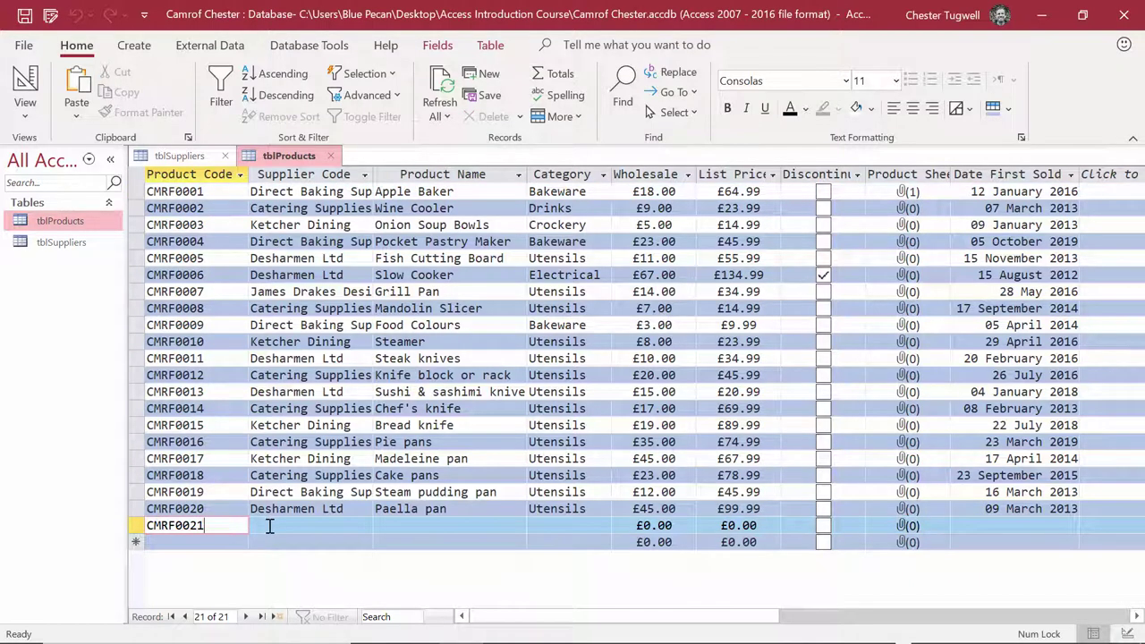
left_click(269, 526)
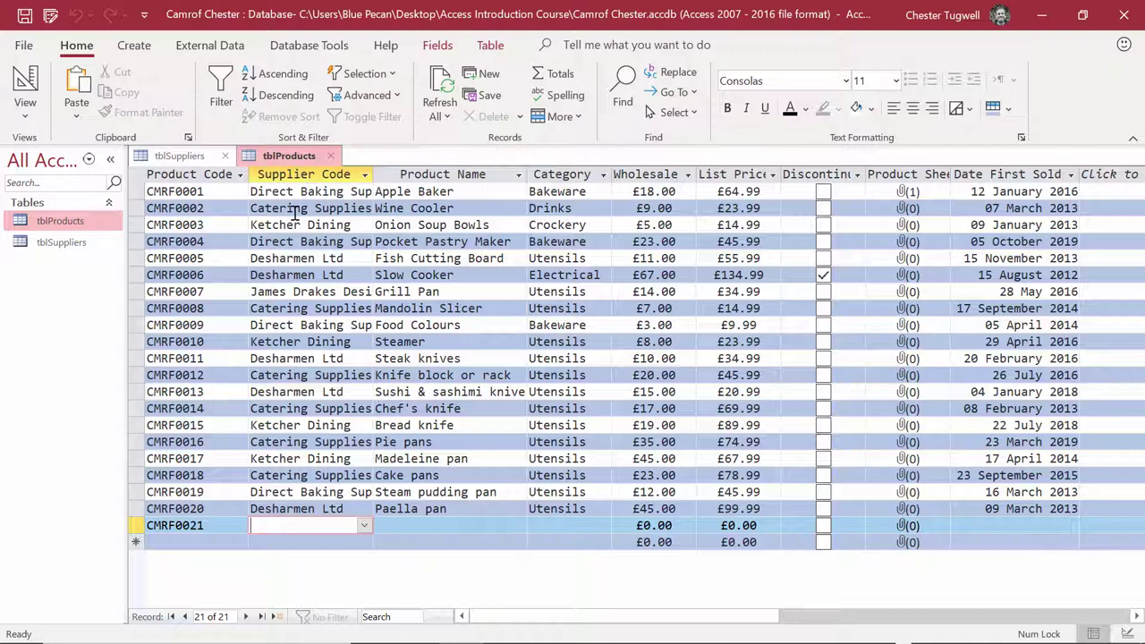
left_click(363, 526)
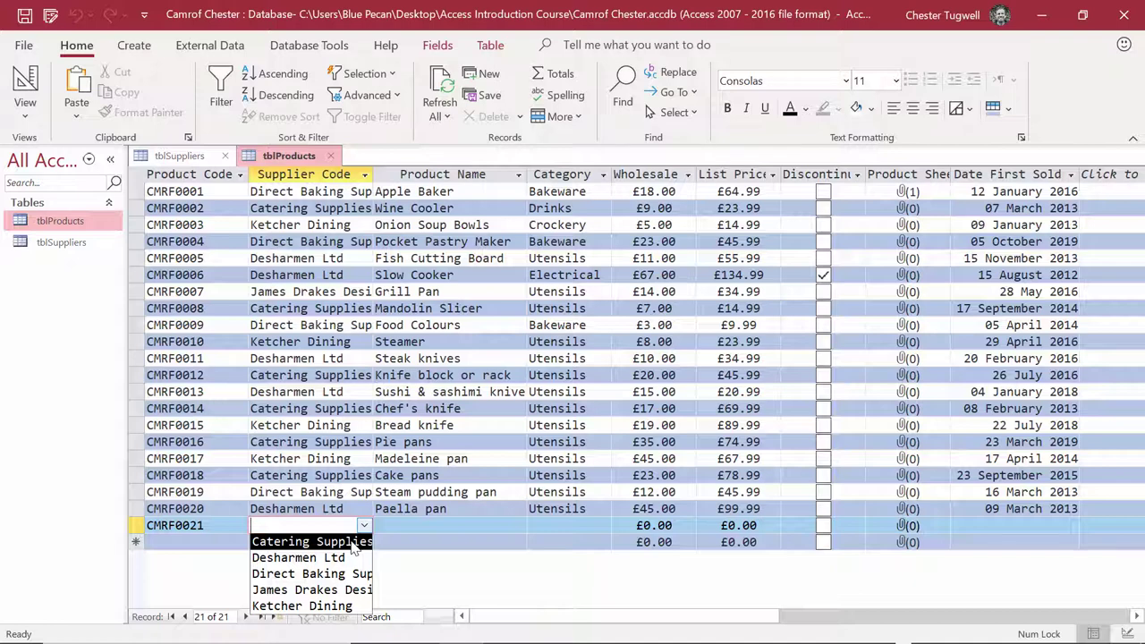
left_click(320, 542)
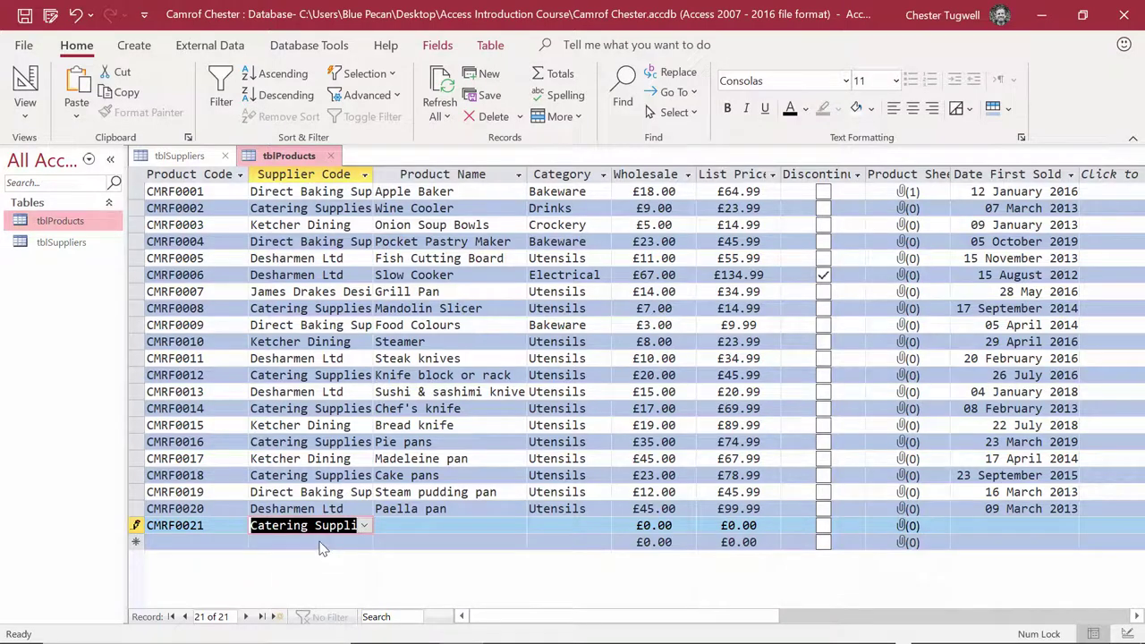
- Fit the Supplier Code column to its contents and choose Catering Supplies 2 U again from CMRF0021's lookup list
double_click(371, 174)
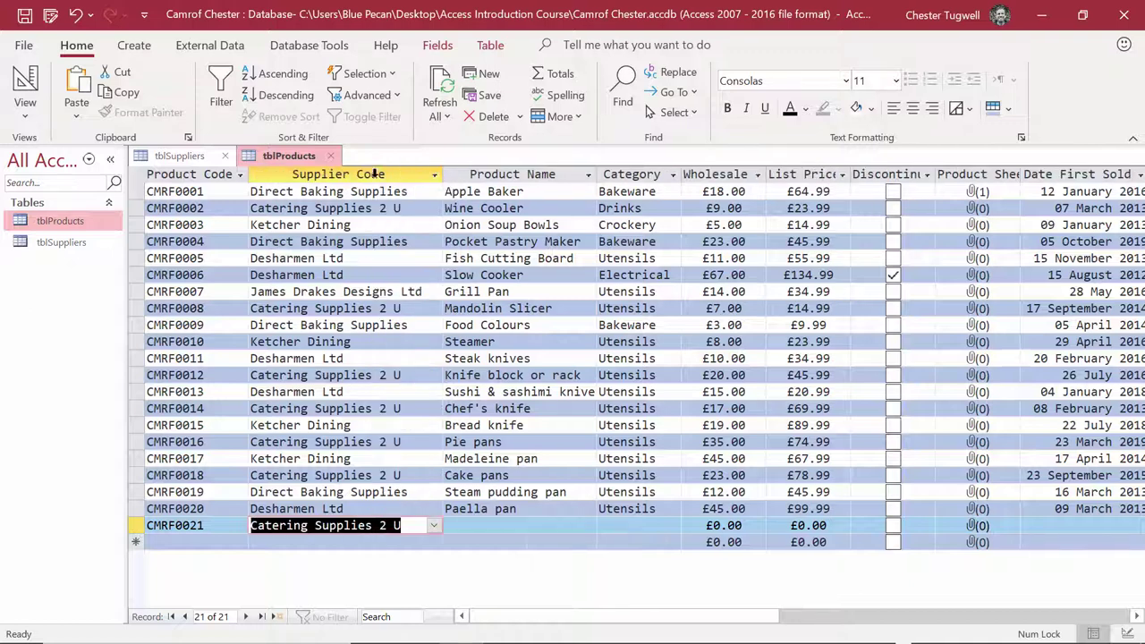
left_click(433, 529)
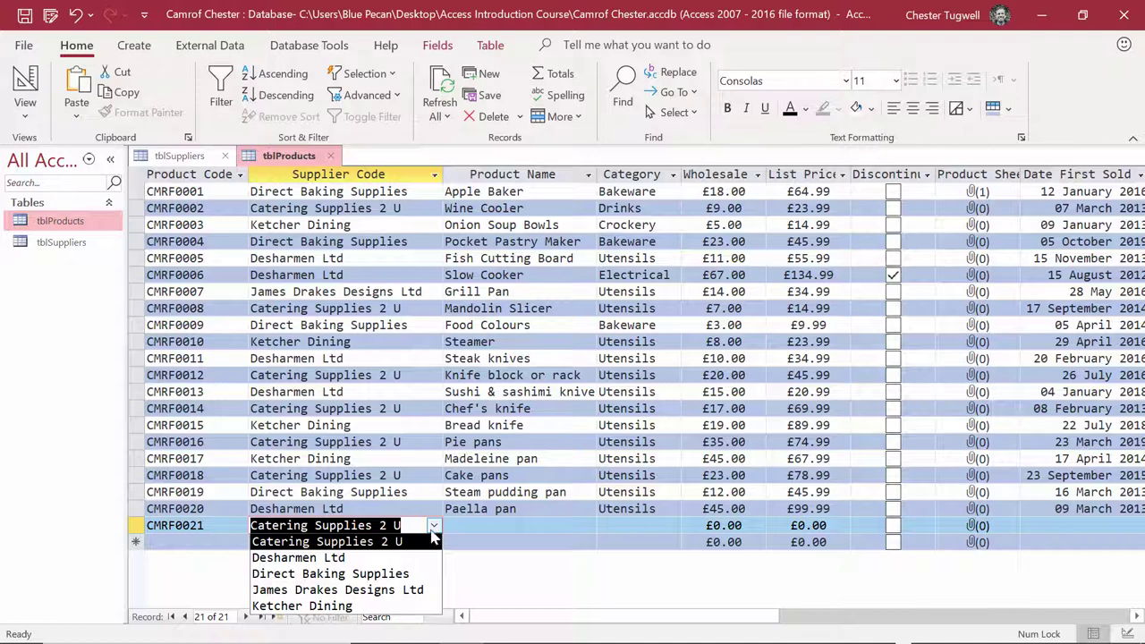
left_click(374, 544)
- Enter Frying Pan as the product name for CMRF0021 and choose Utensils as its category
left_click(476, 528)
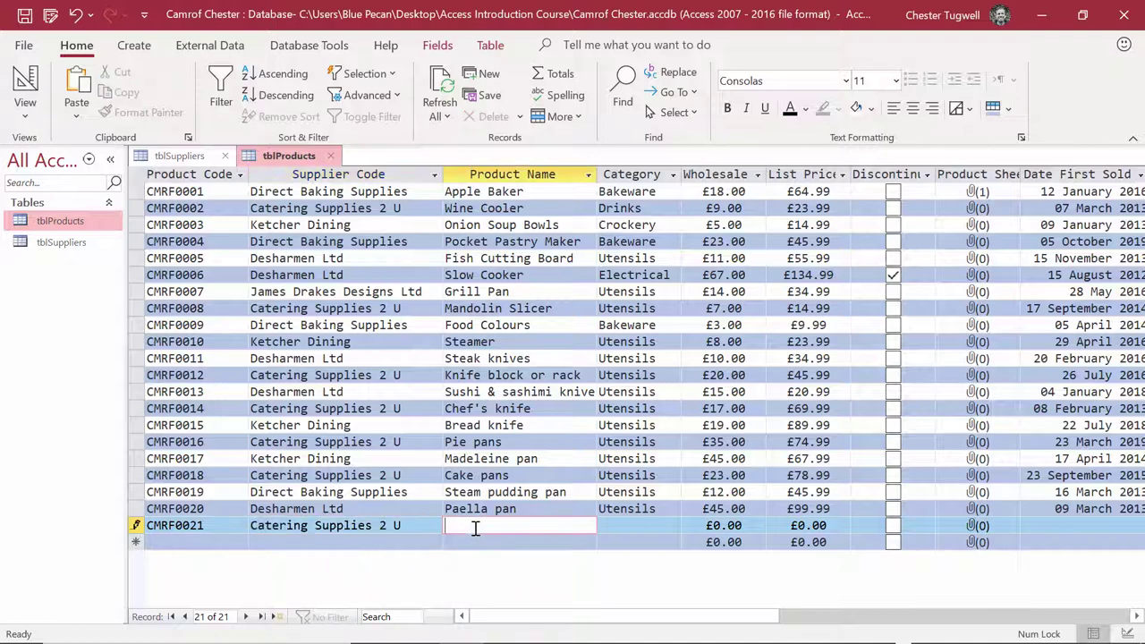
type("Frying Pan")
key("Tab")
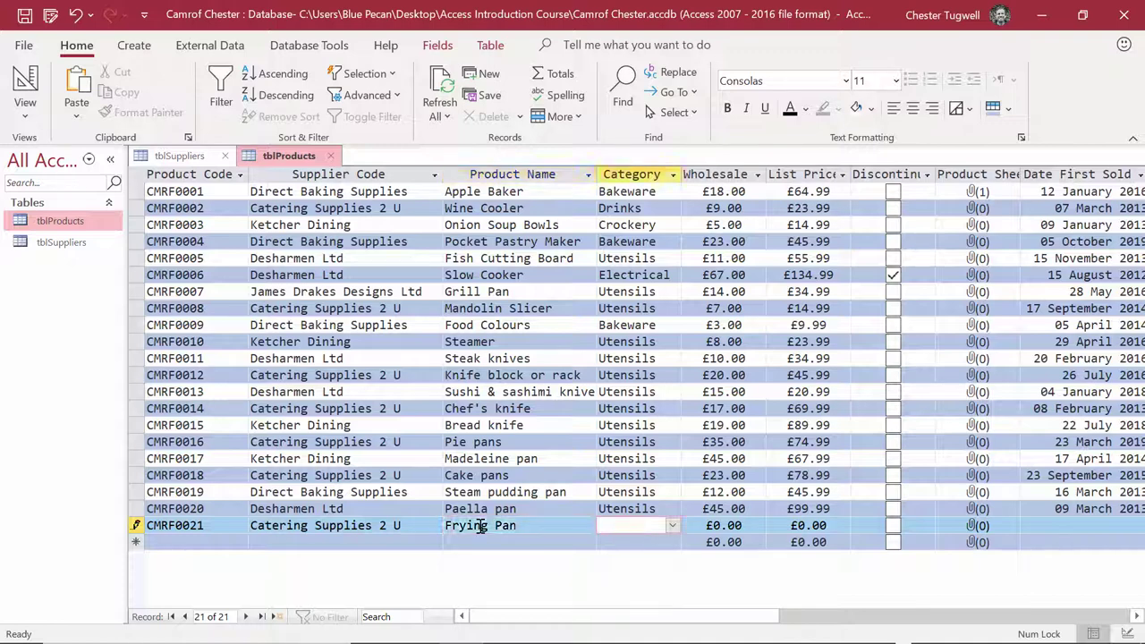
left_click(673, 527)
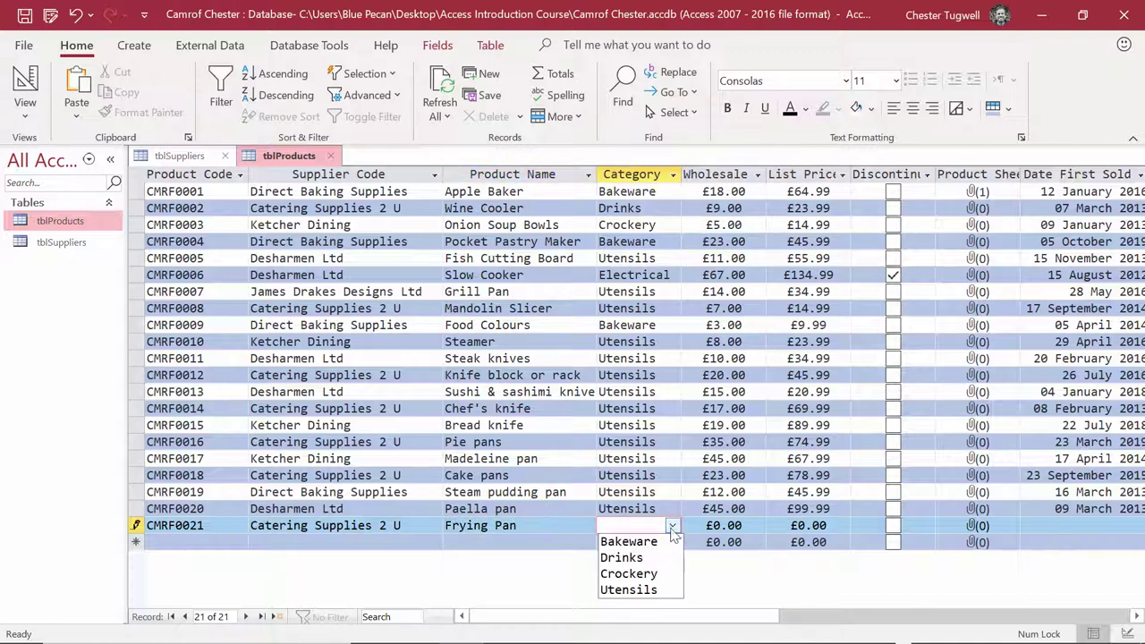
left_click(658, 589)
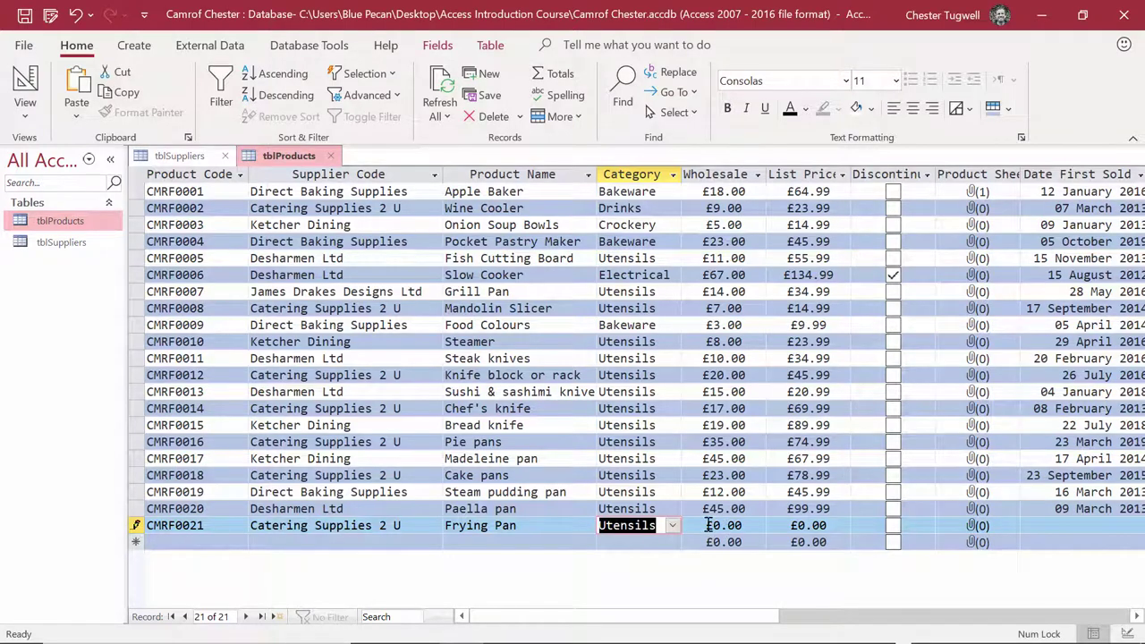
- Set the Frying Pan record's wholesale price to 30 and its list price to 50
key("Tab")
type("30")
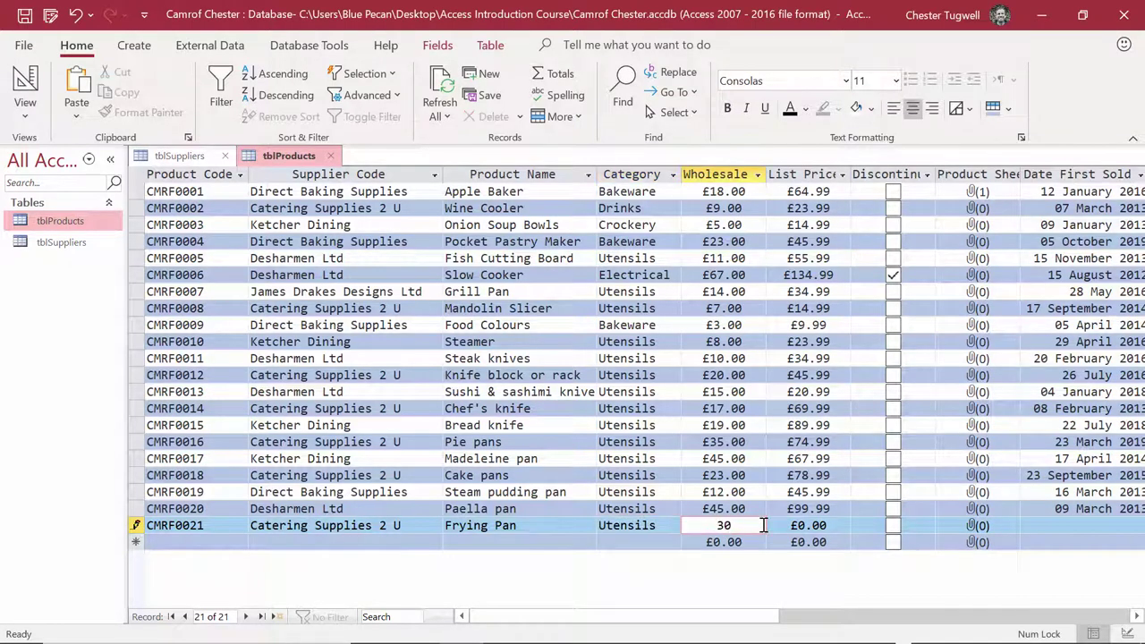
key("Tab")
type("50")
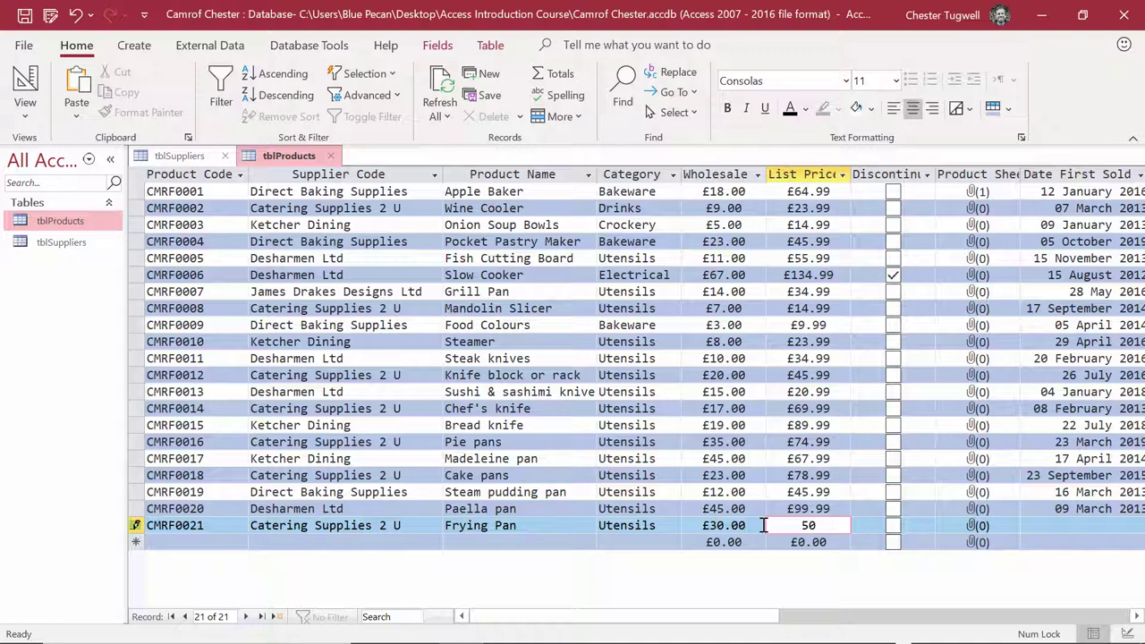
- Insert the current date, 03/07/2020, as the Frying Pan's Date First Sold and complete the record
key("Tab")
key("Tab")
key("Tab")
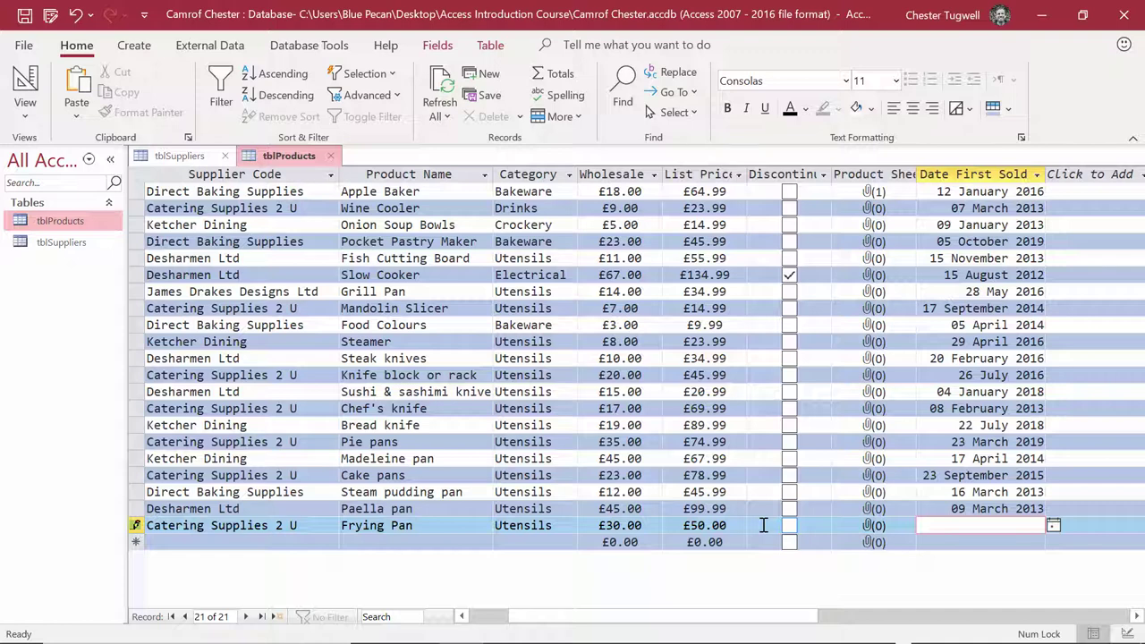
key("ctrl+semicolon")
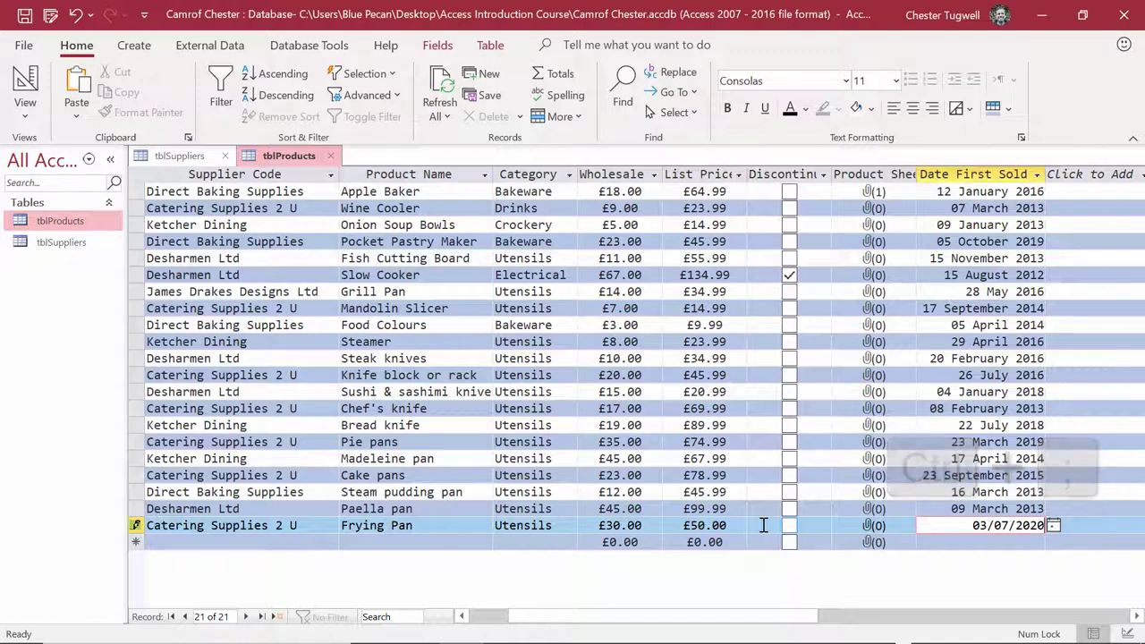
key("Tab")
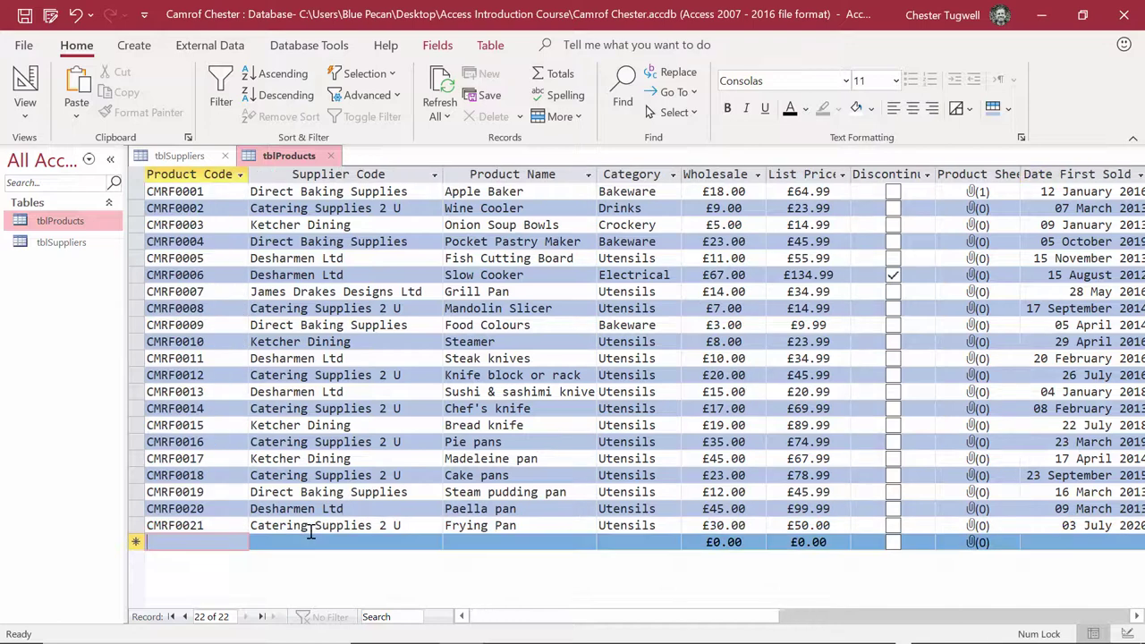